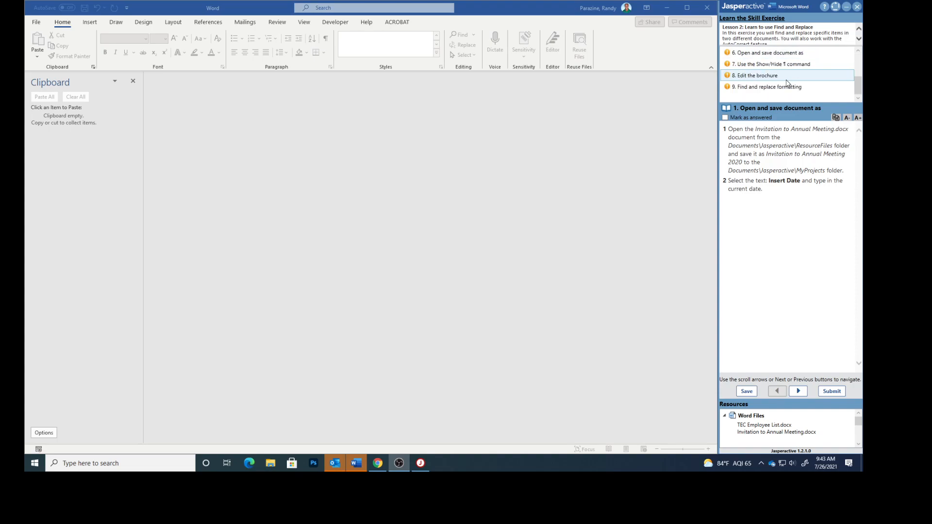
Step: Close the Clipboard pane and open Invitation to Annual Meeting from the Documents\Jasperactive\ResourceFiles folder
scroll(786, 82, up, 3)
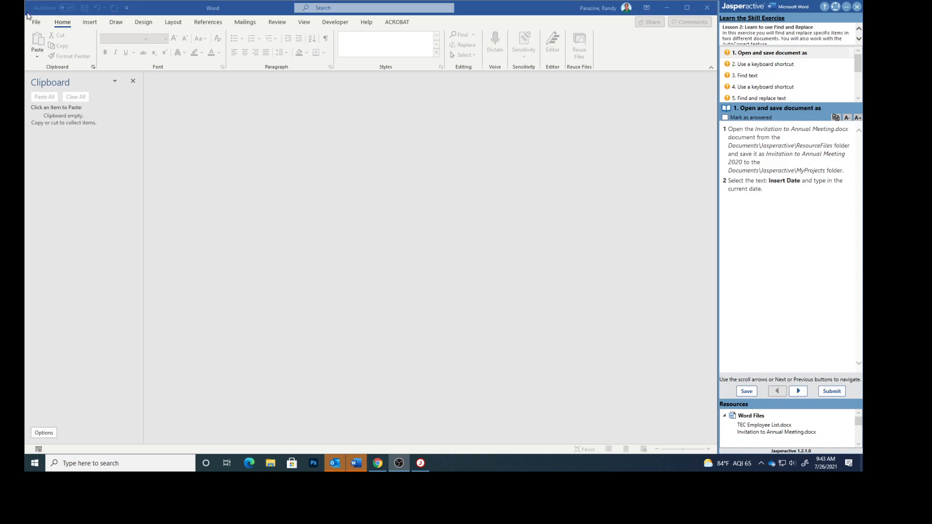
click(132, 84)
click(36, 22)
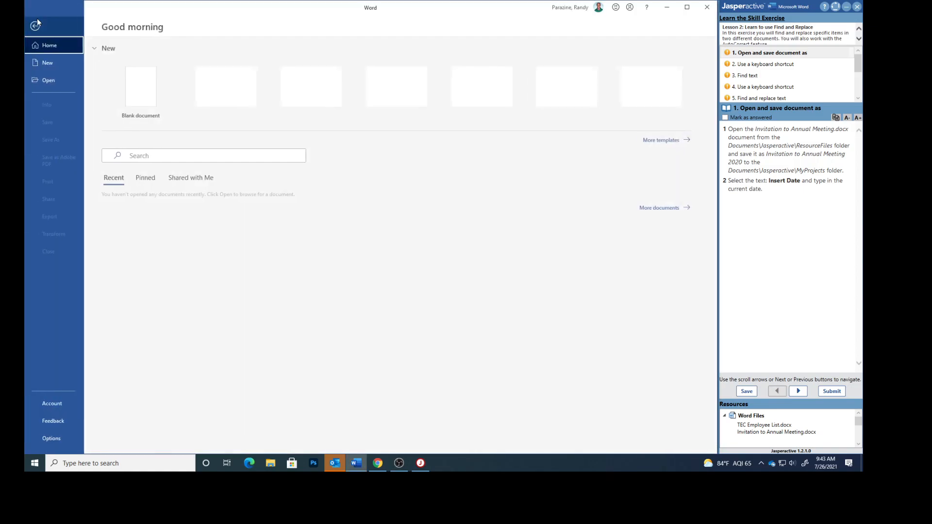
click(46, 80)
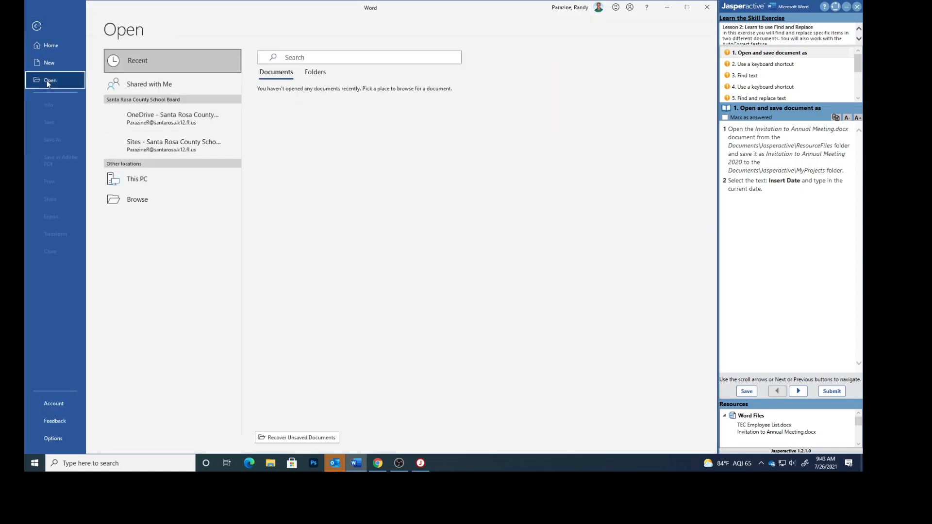
click(136, 177)
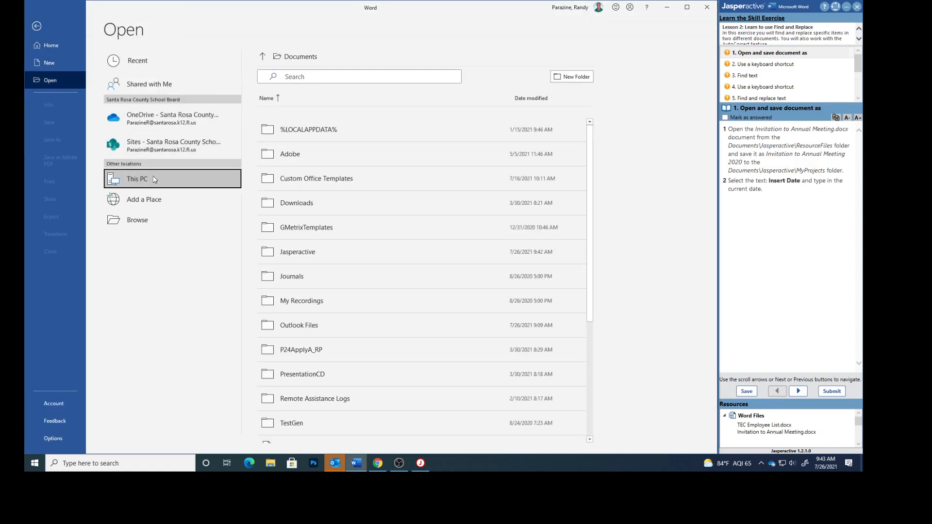
click(294, 257)
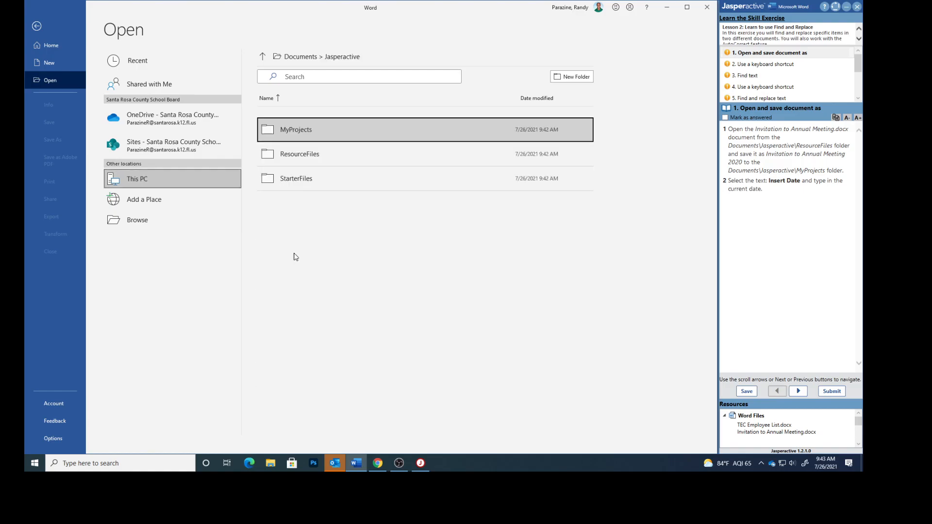
click(300, 154)
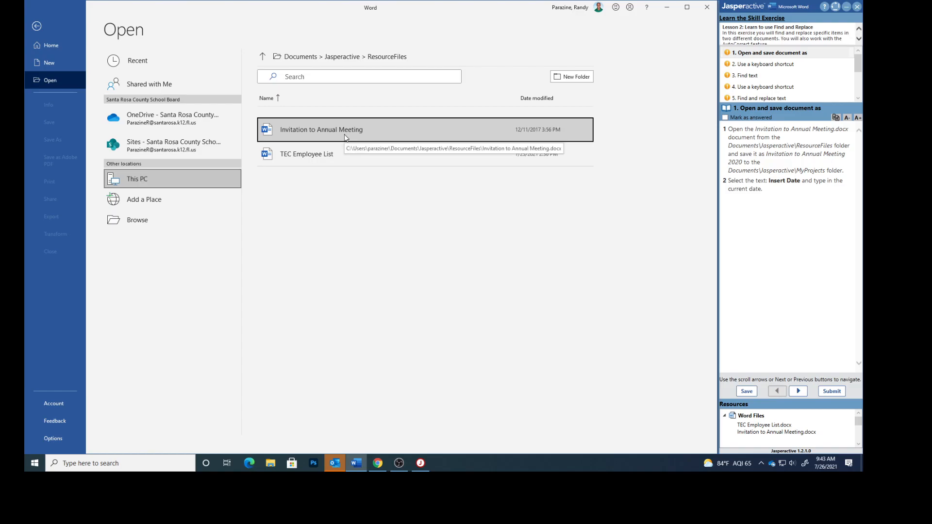
click(333, 127)
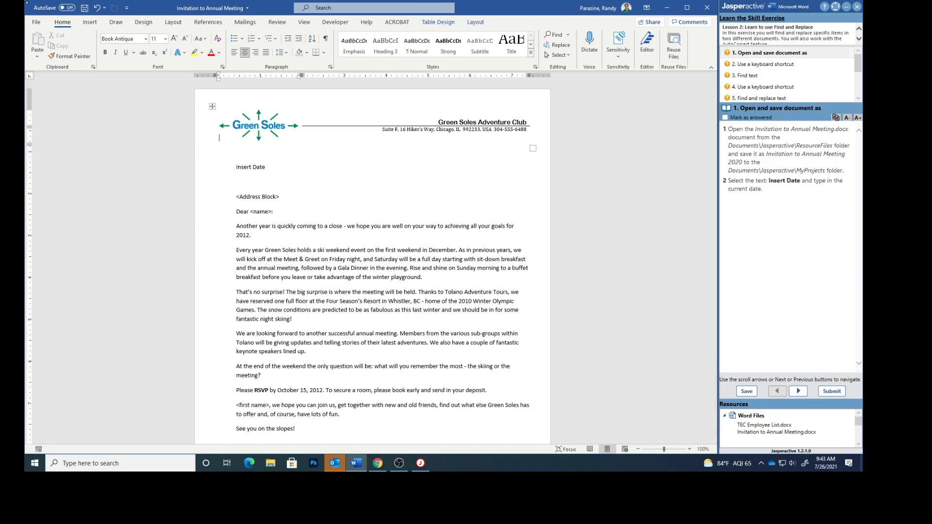
Step: Save the document as Invitation to Annual Meeting 2020 in the Documents\Jasperactive\MyProjects folder
click(36, 22)
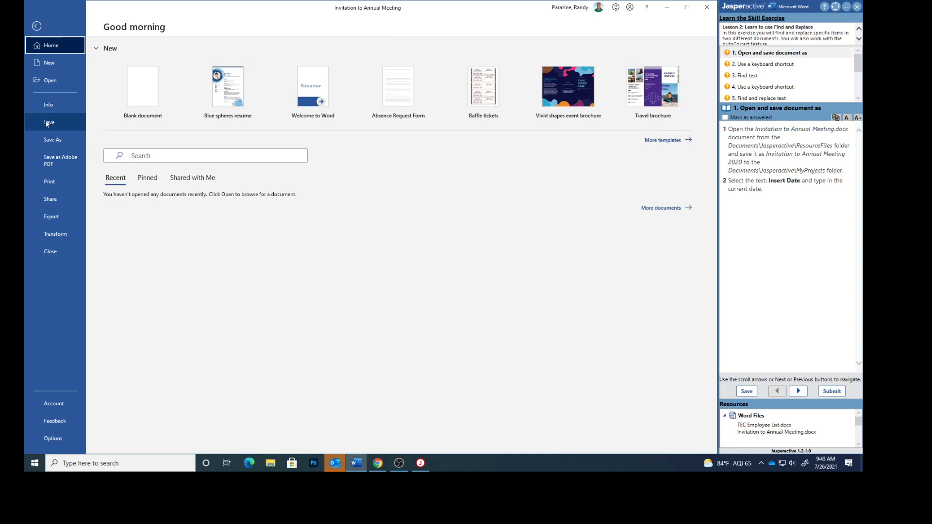
click(50, 140)
click(380, 69)
click(335, 67)
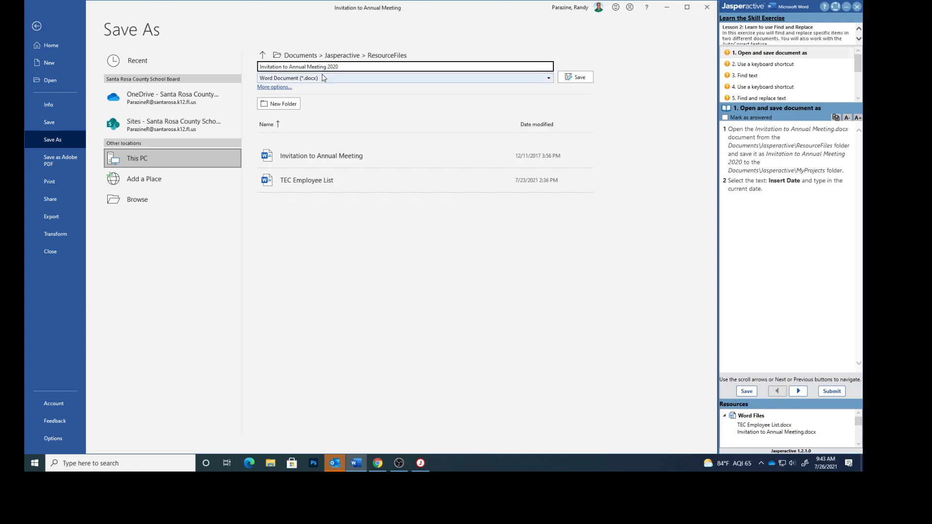
click(263, 55)
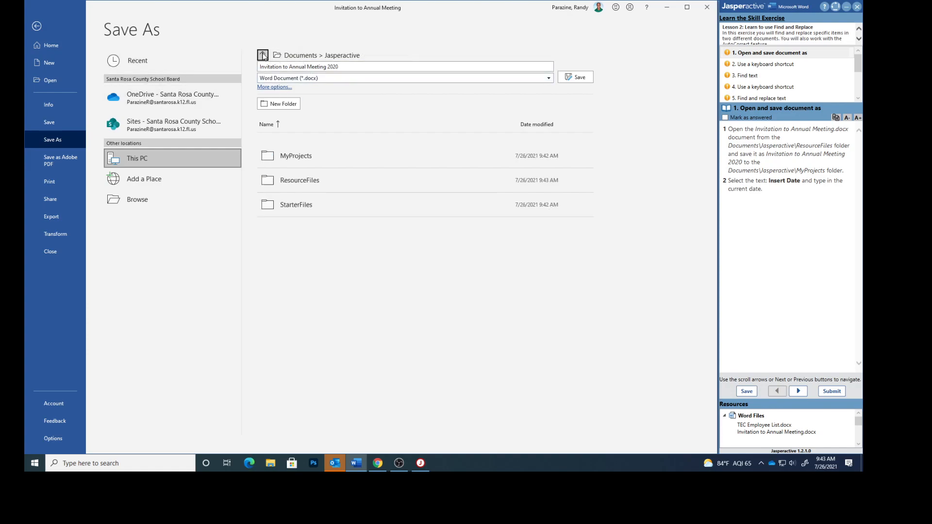
click(299, 157)
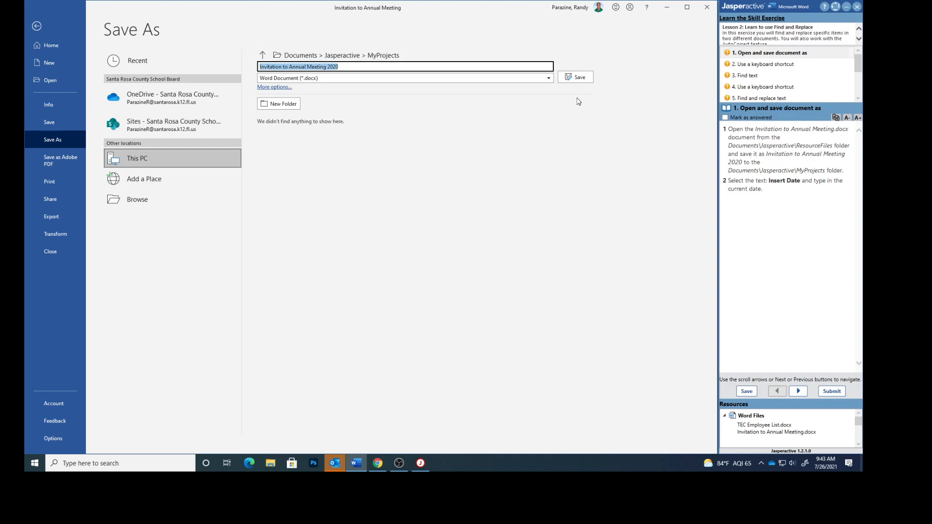
click(575, 77)
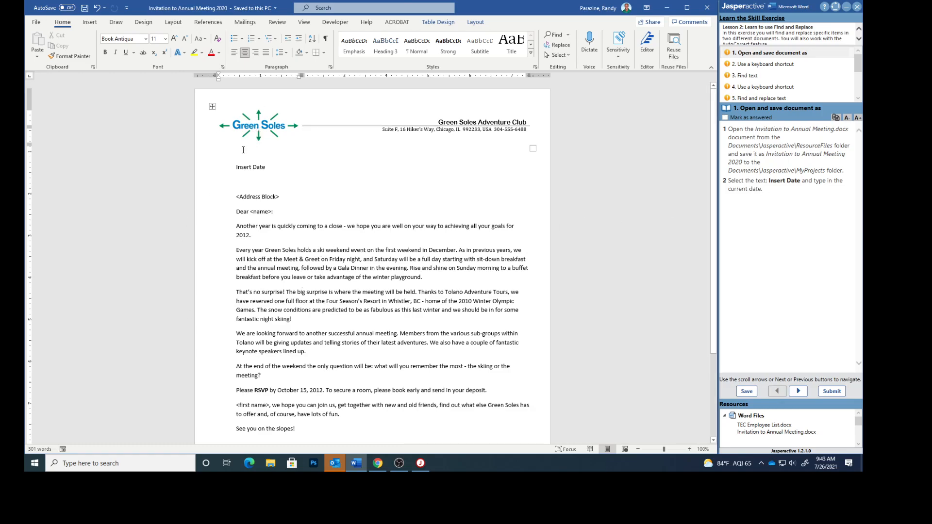
Step: Replace the Insert Date placeholder with the current date, July 26, 2021
drag(237, 168, 270, 167)
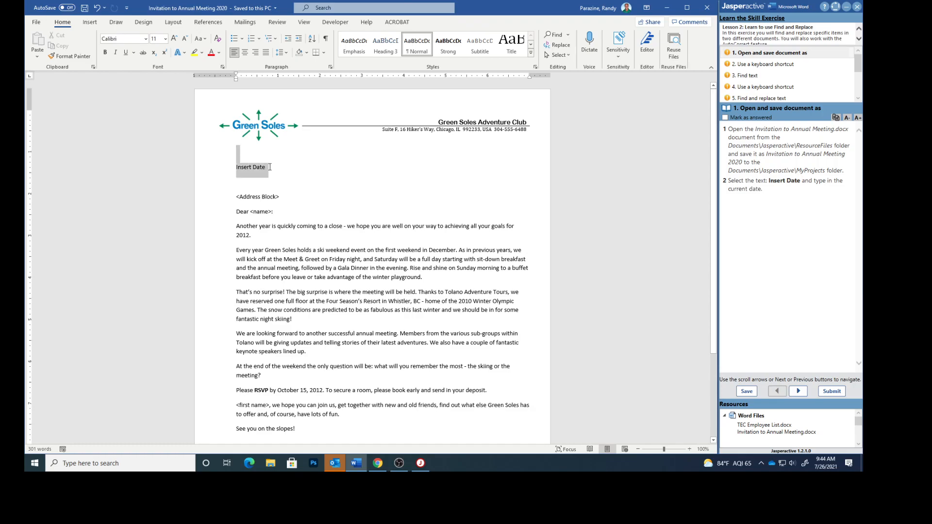
click(256, 168)
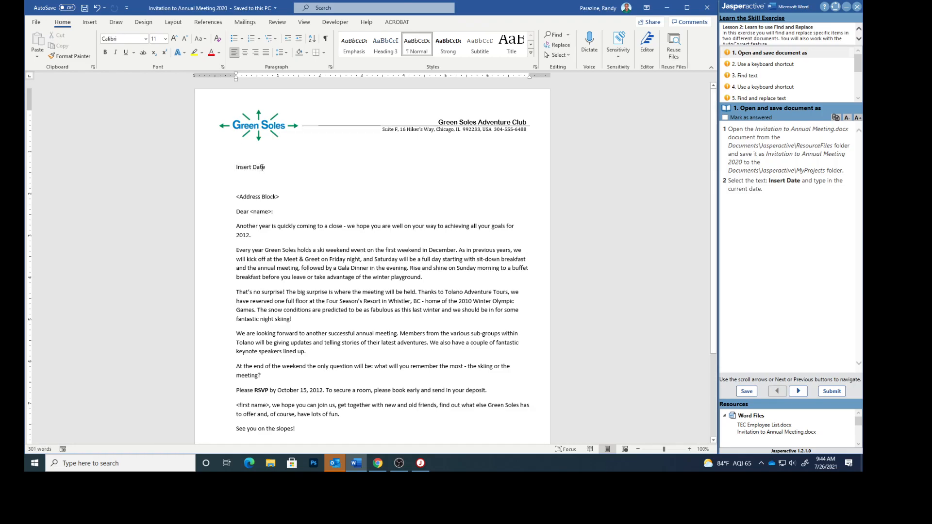
triple_click(255, 168)
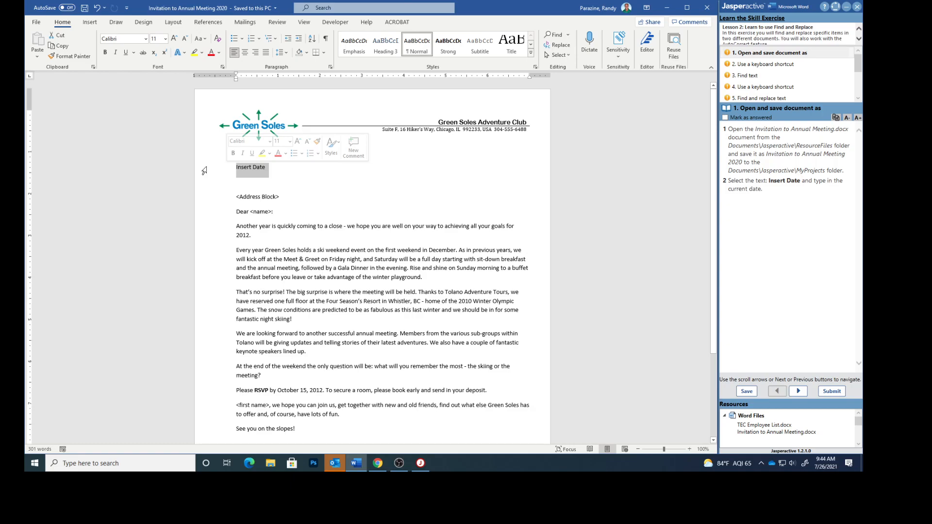
text(July 26, 2021)
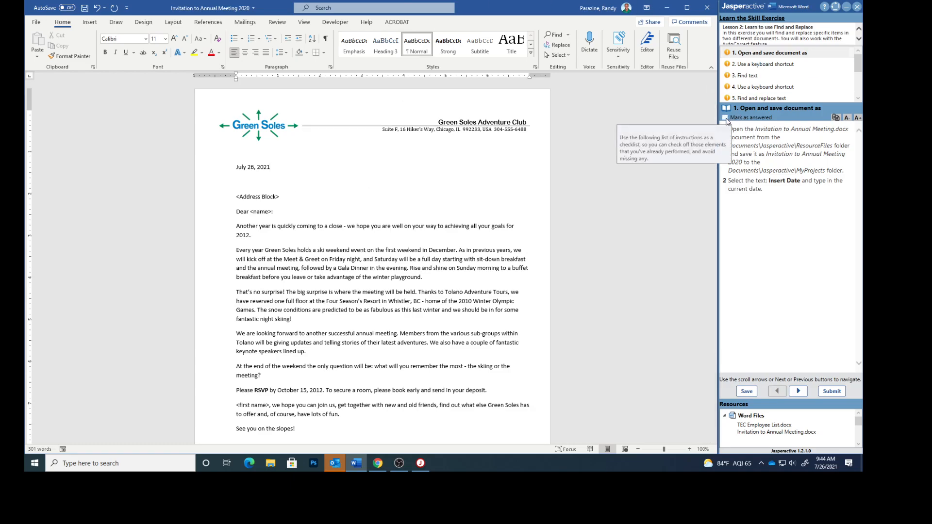
Step: Check off the first exercise task and open the Navigation pane with its keyboard shortcut
click(725, 117)
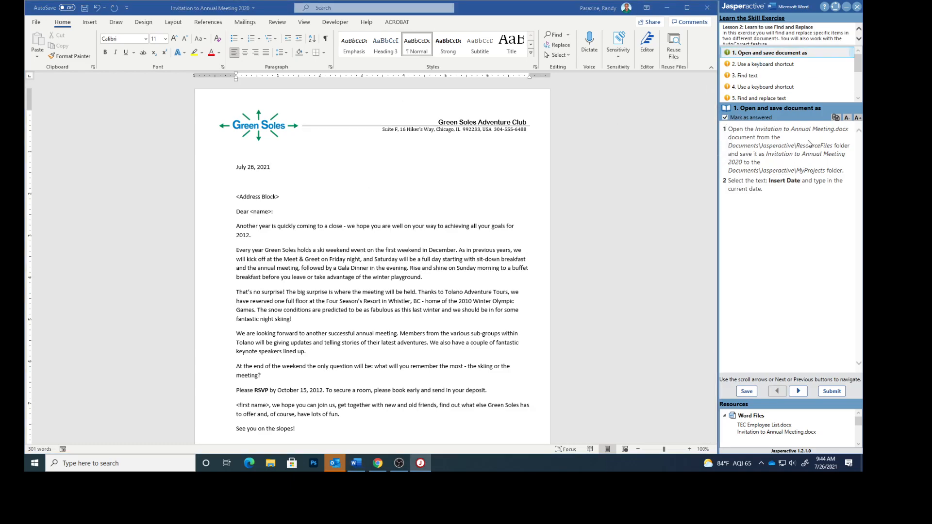
click(764, 68)
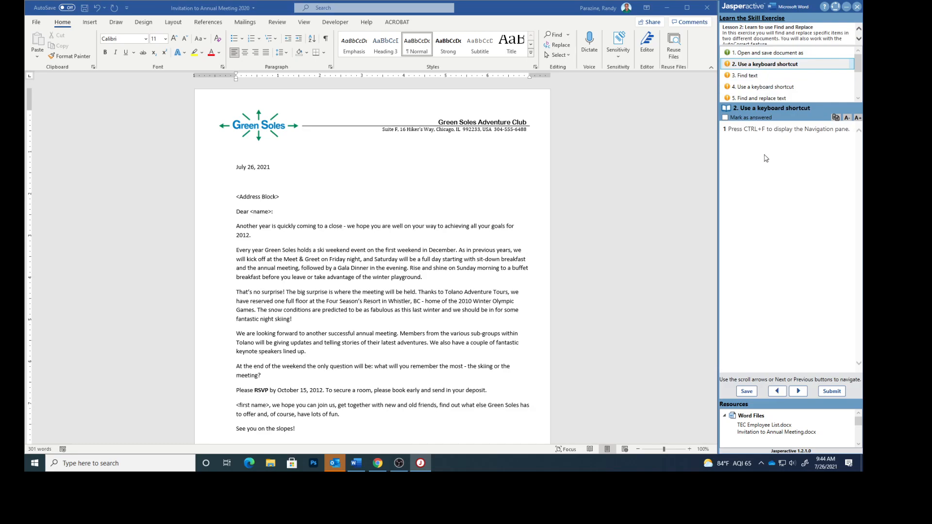
click(476, 168)
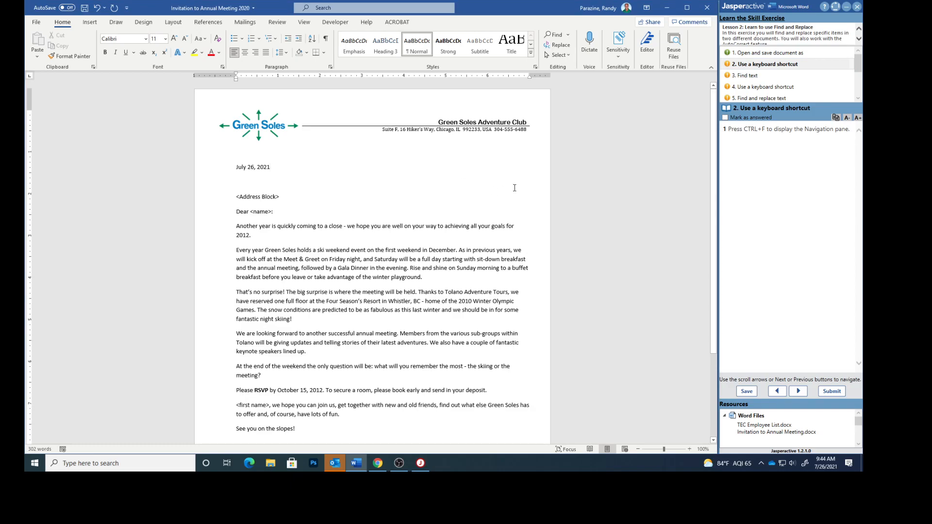
key(ctrl+f)
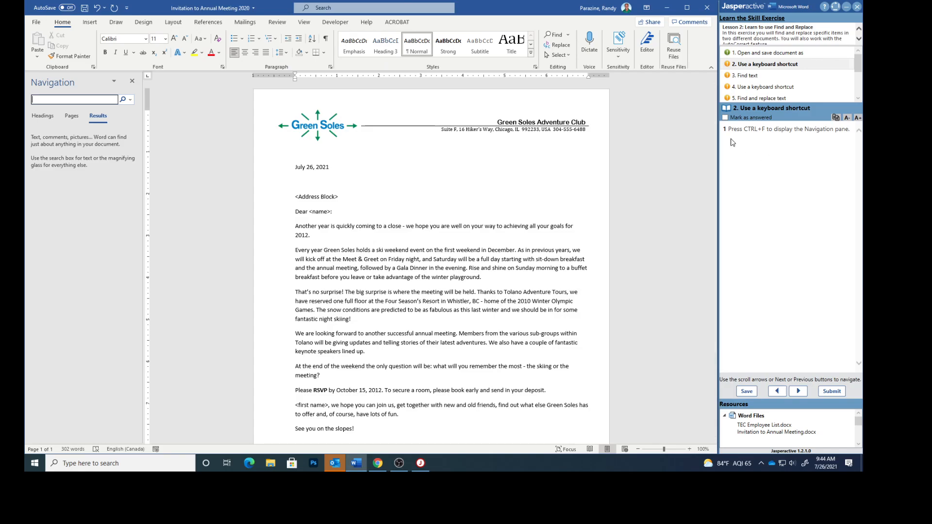
Step: Check off the shortcut task and search the document for 2012 in the Navigation pane
click(725, 118)
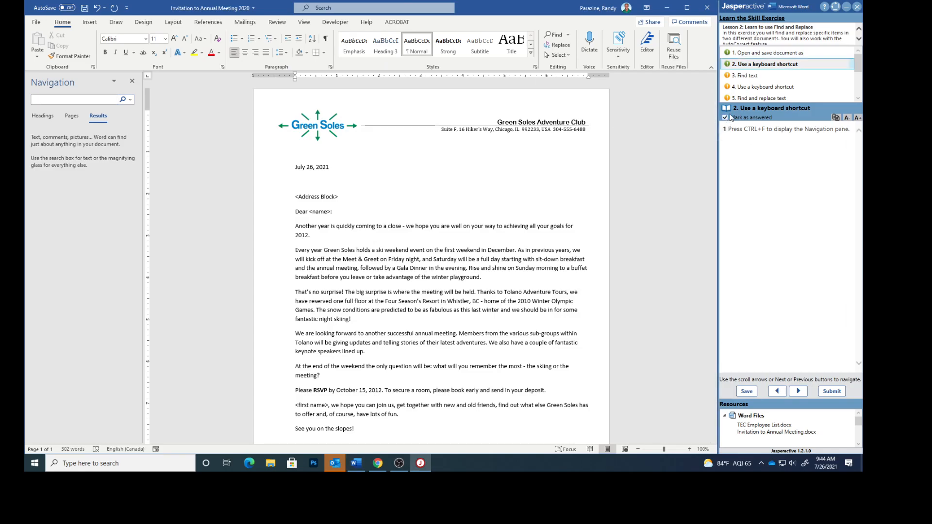
click(740, 76)
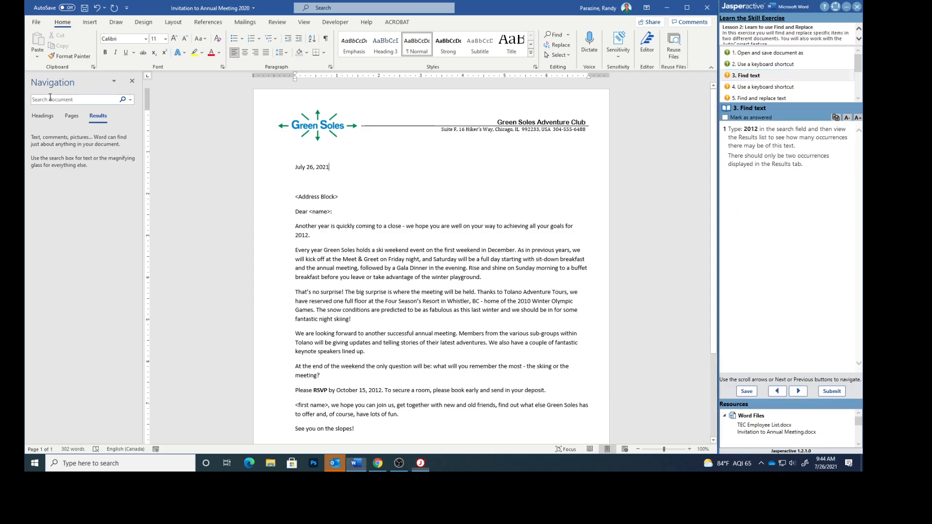
text(20)
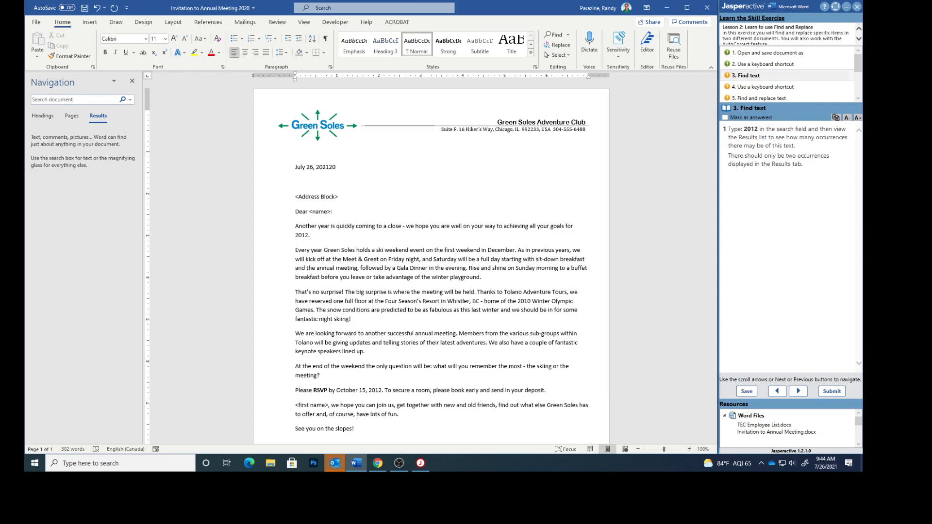
click(65, 100)
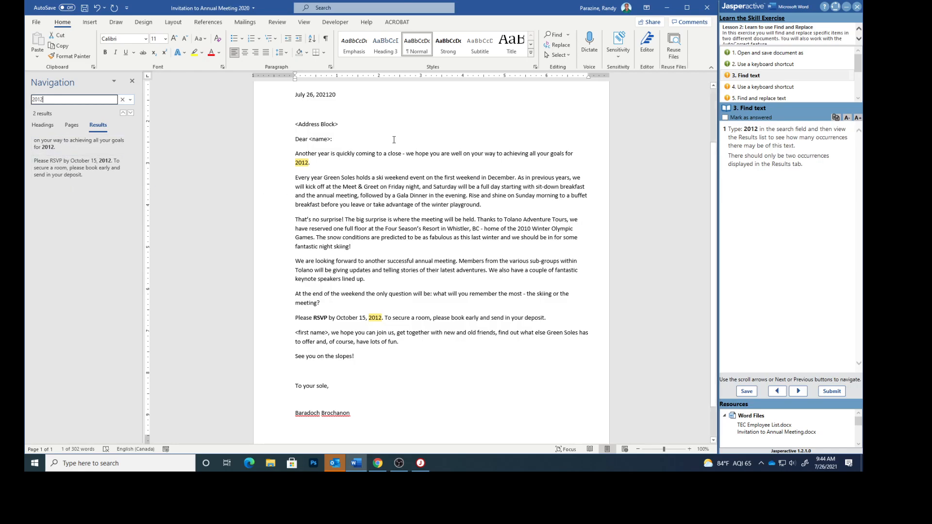
Step: Check off the Find text task and open the Find and Replace dialog with its keyboard shortcut
click(725, 118)
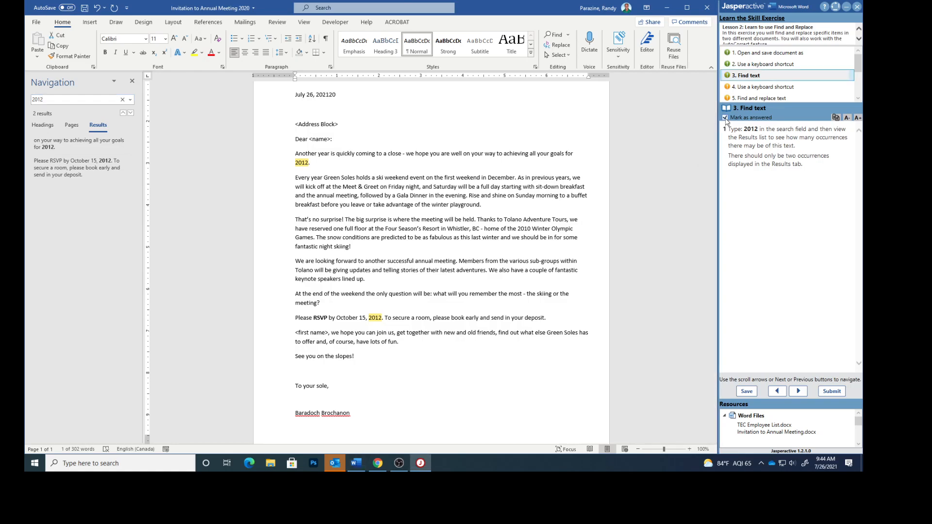
click(741, 88)
click(528, 129)
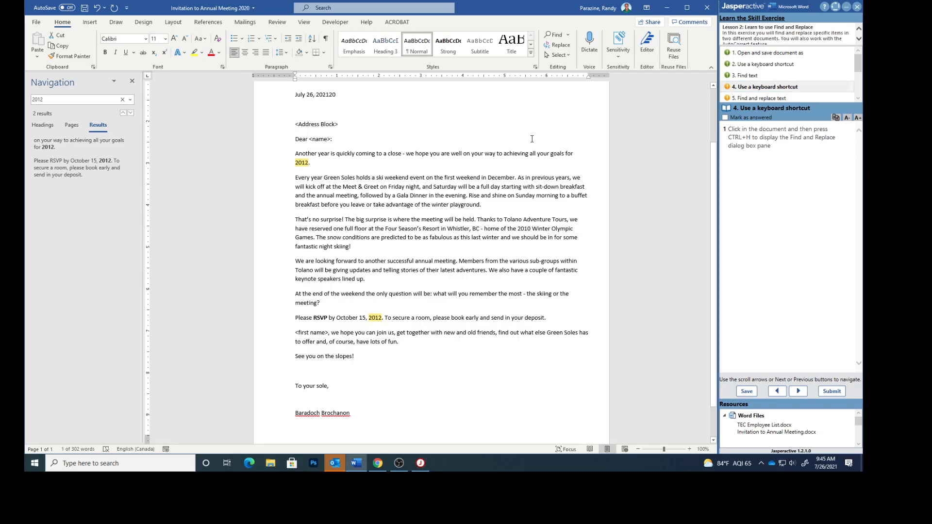
key(ctrl+h)
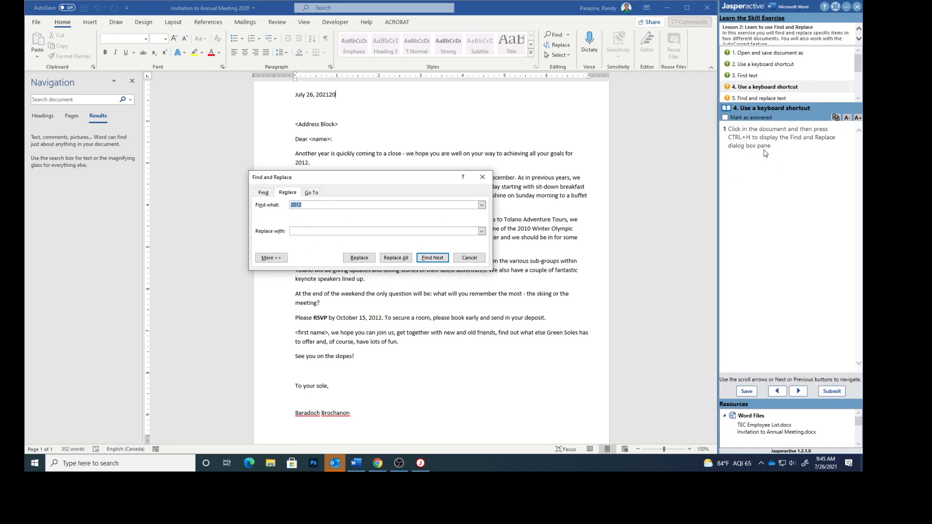
Step: Check off the shortcut task and replace all occurrences of 2012 with 2020
click(726, 118)
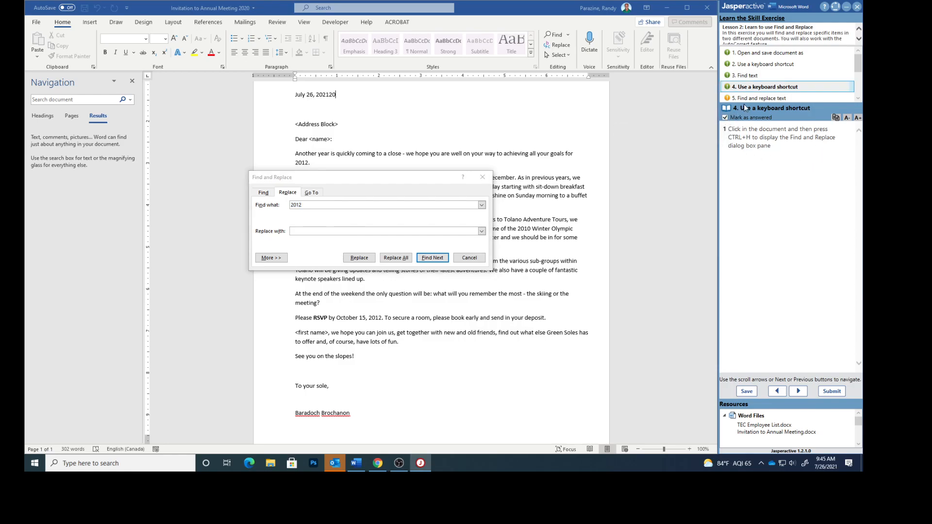
click(749, 99)
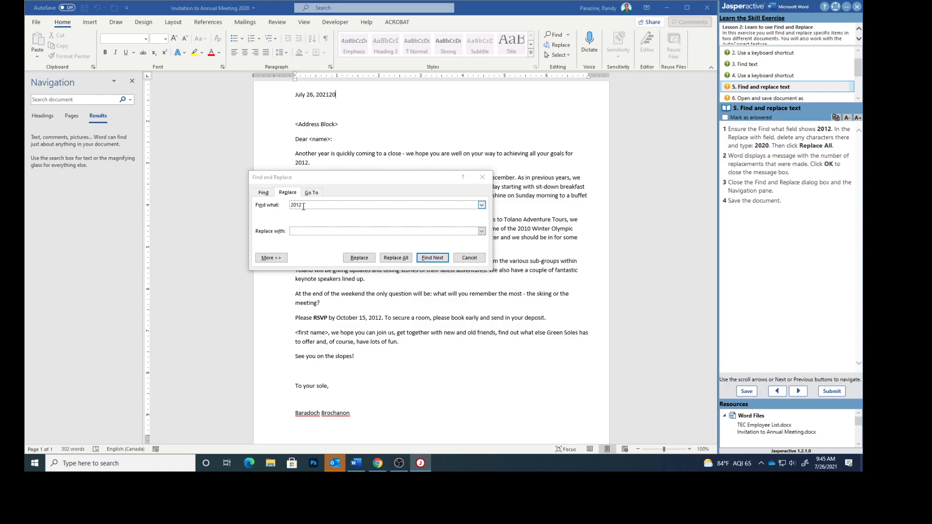
click(299, 231)
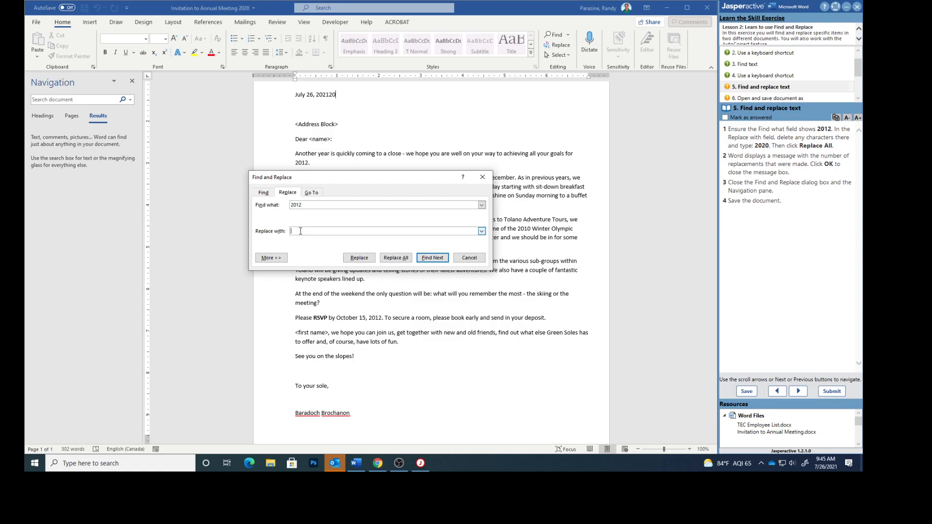
text(2020)
click(401, 258)
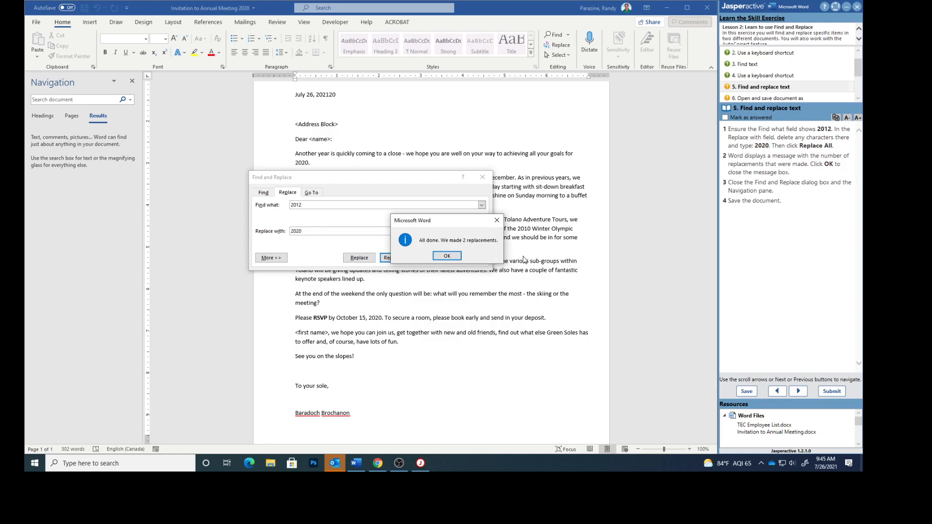
click(446, 256)
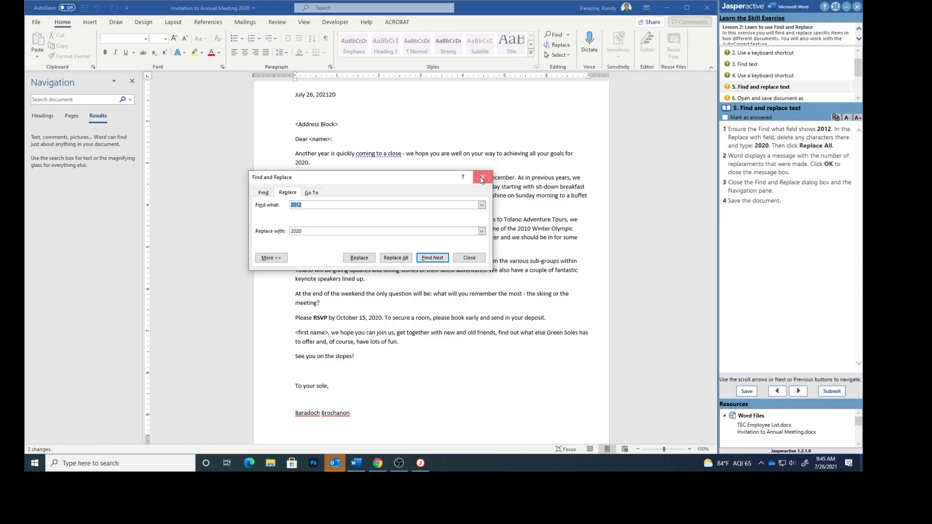
Step: Close the Find and Replace dialog and the Navigation pane
click(482, 179)
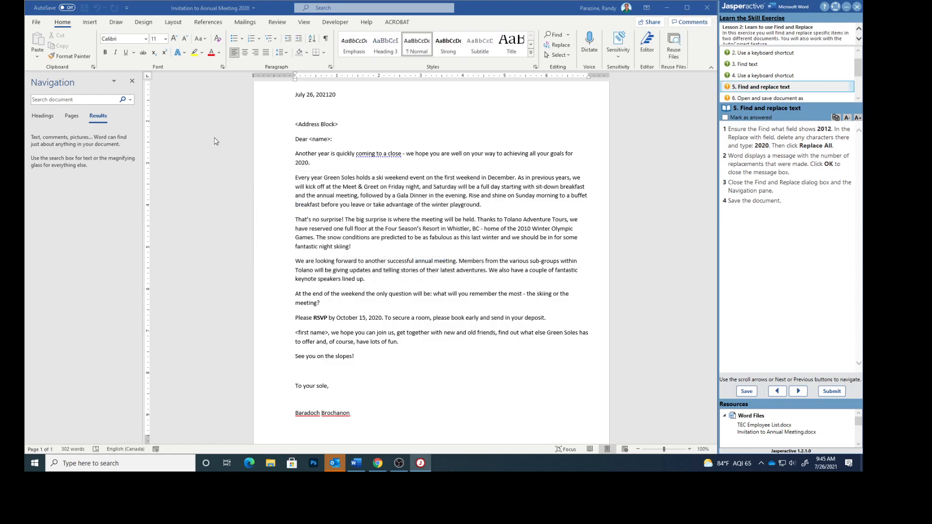
click(133, 81)
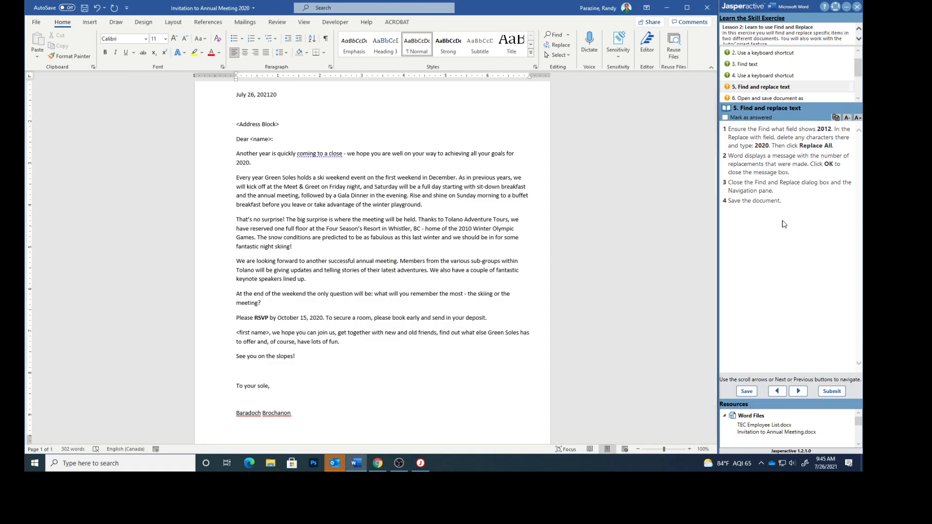
Step: Save the invitation document and check off the Find and replace task in the exercise pane
click(38, 19)
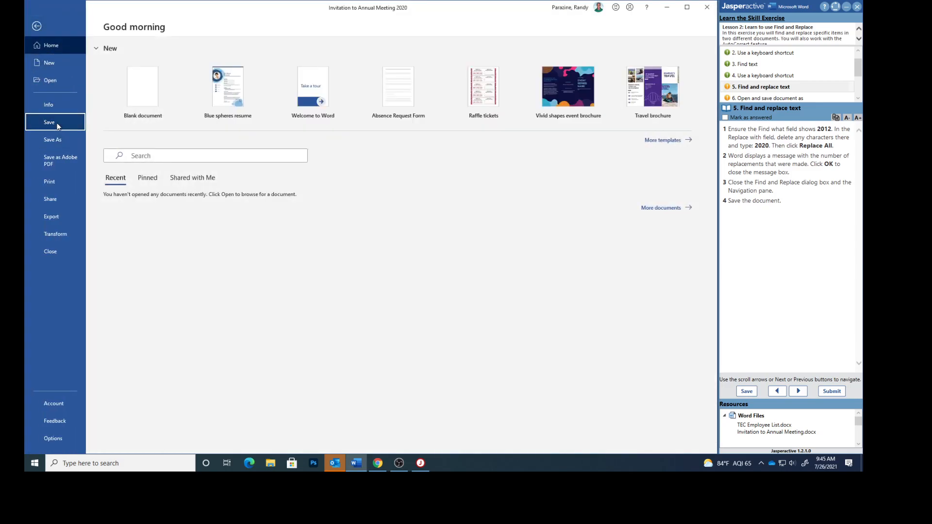
click(49, 122)
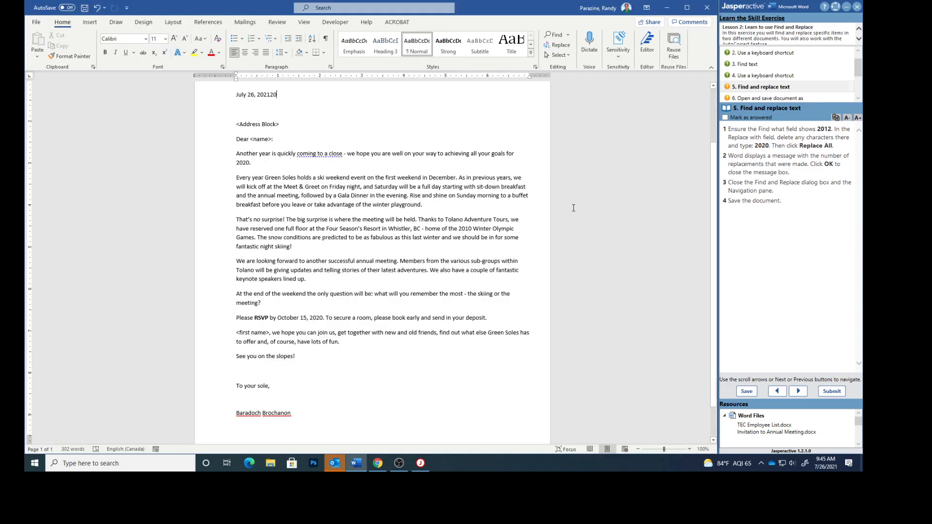
click(725, 118)
click(740, 99)
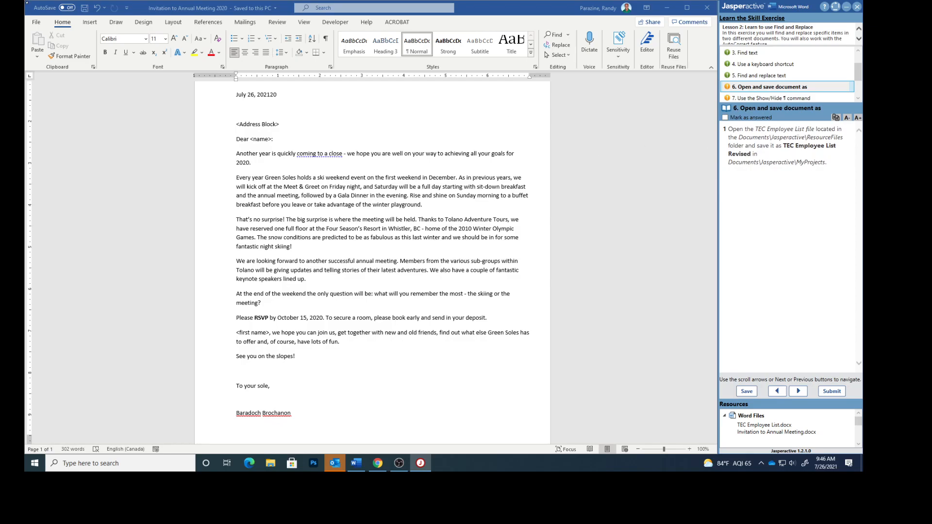
Step: Open the TEC Employee List file from the Documents\Jasperactive\ResourceFiles folder
click(41, 22)
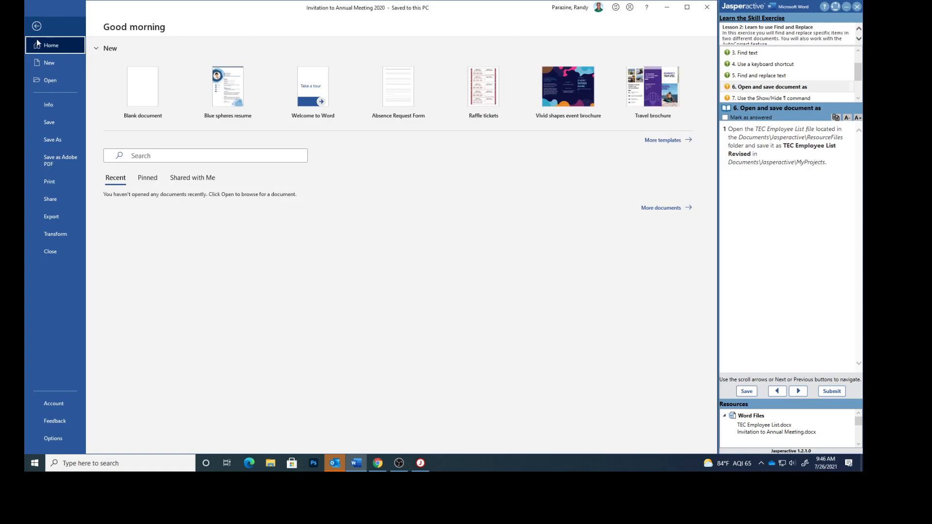
click(43, 81)
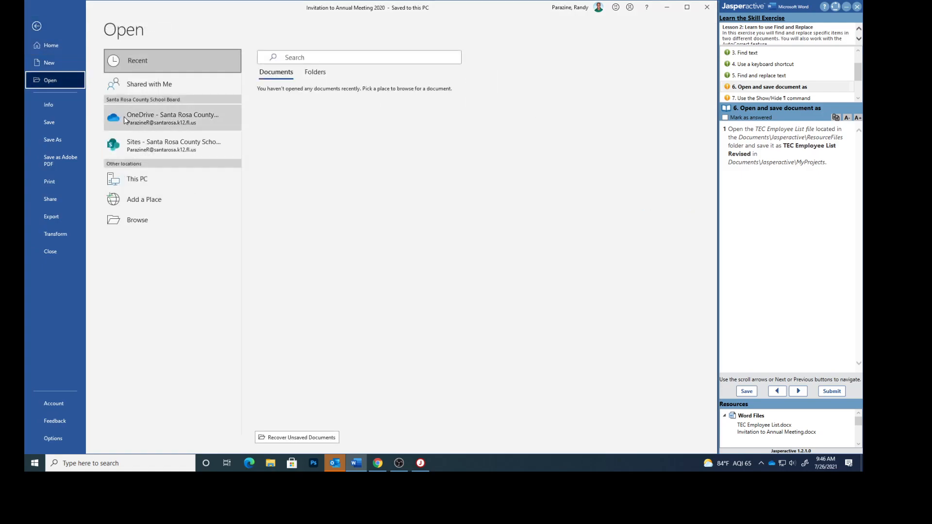
click(154, 188)
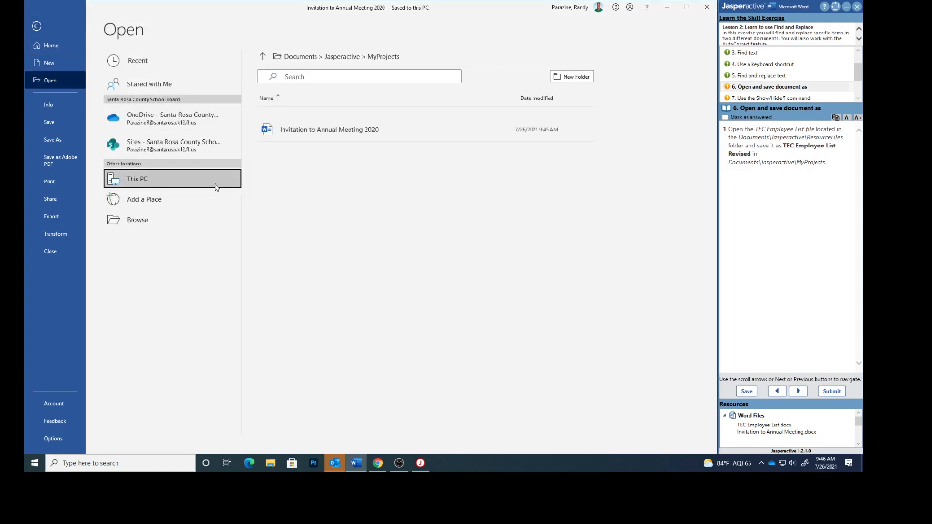
click(262, 57)
click(301, 155)
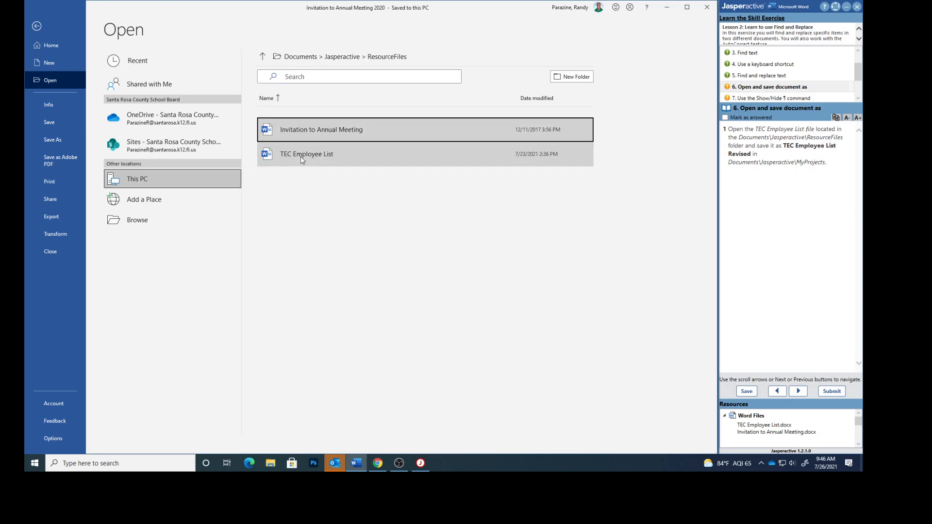
click(300, 156)
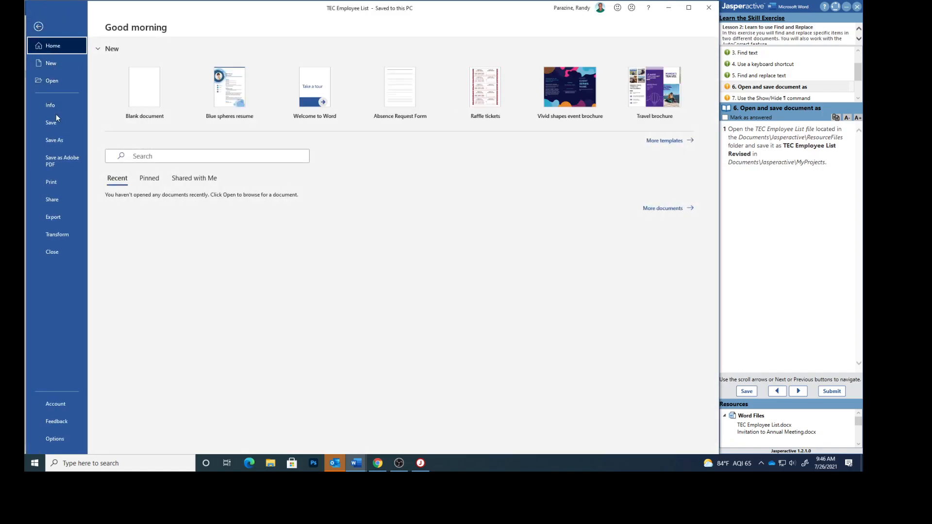
Step: Save the employee list as TEC Employee List Revised in the Documents\Jasperactive\MyProjects folder
click(60, 141)
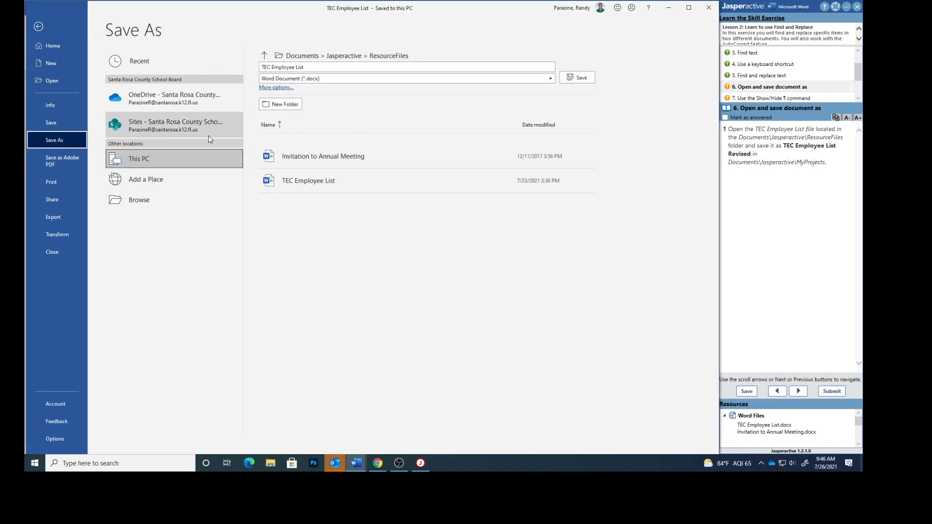
click(264, 55)
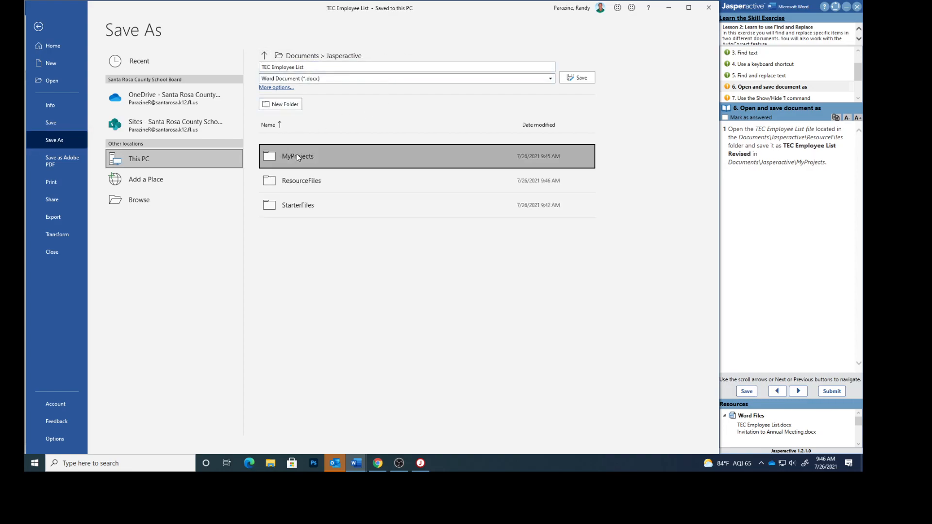
double_click(296, 153)
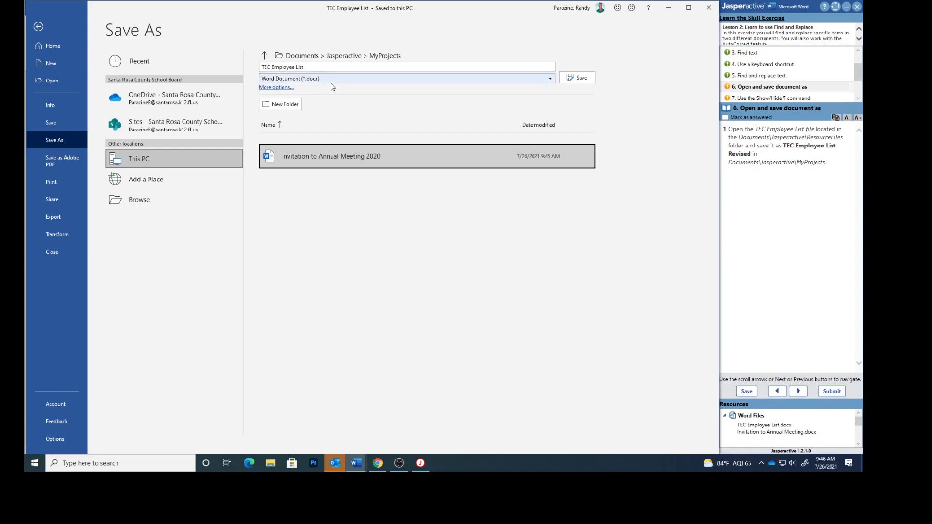
click(310, 66)
click(309, 66)
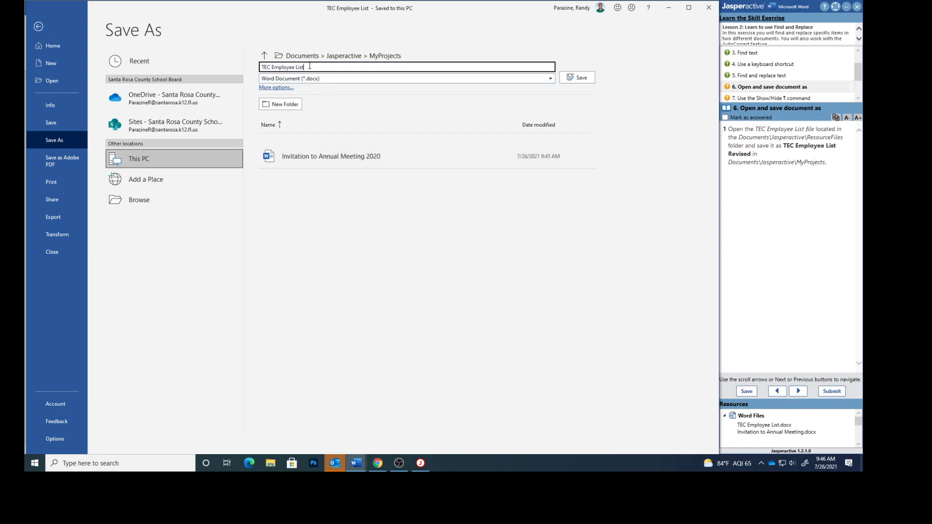
text(Revised)
click(583, 78)
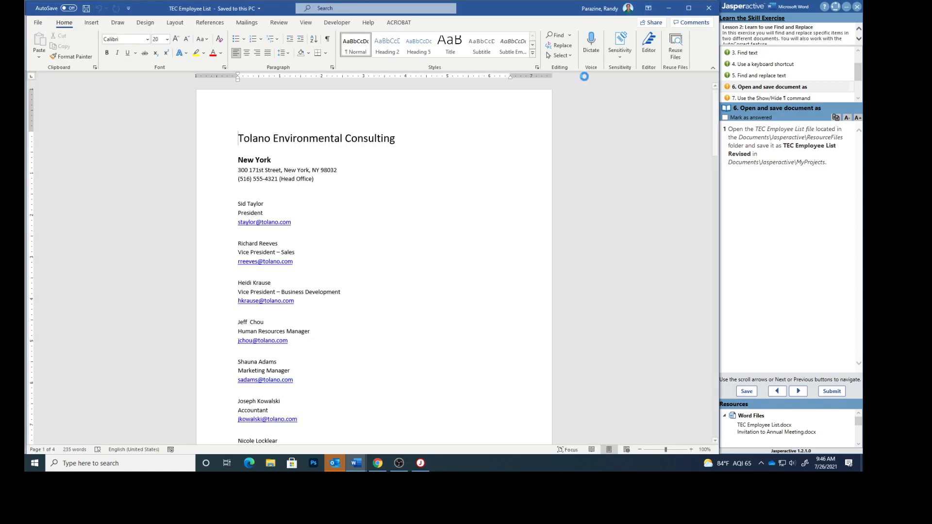
Step: Check off the open-and-save task and move to the Use the Show/Hide command task
click(725, 118)
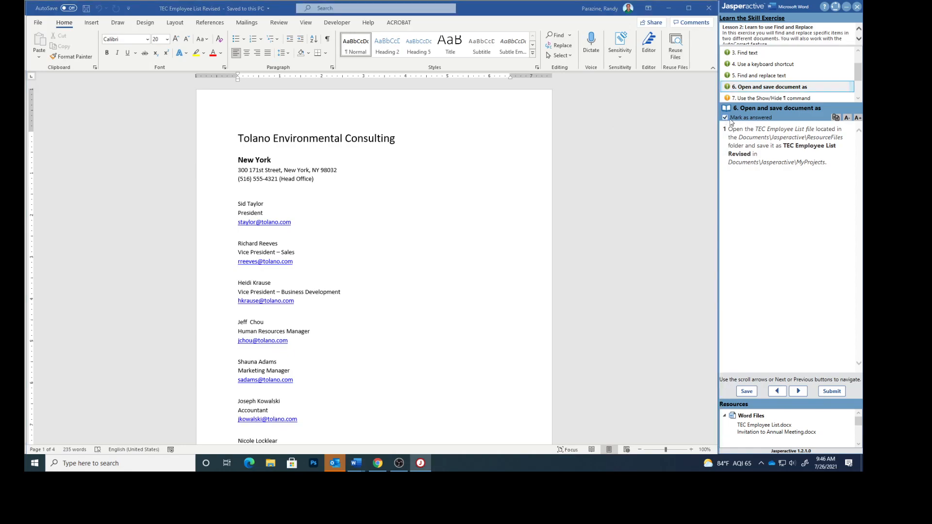
click(736, 98)
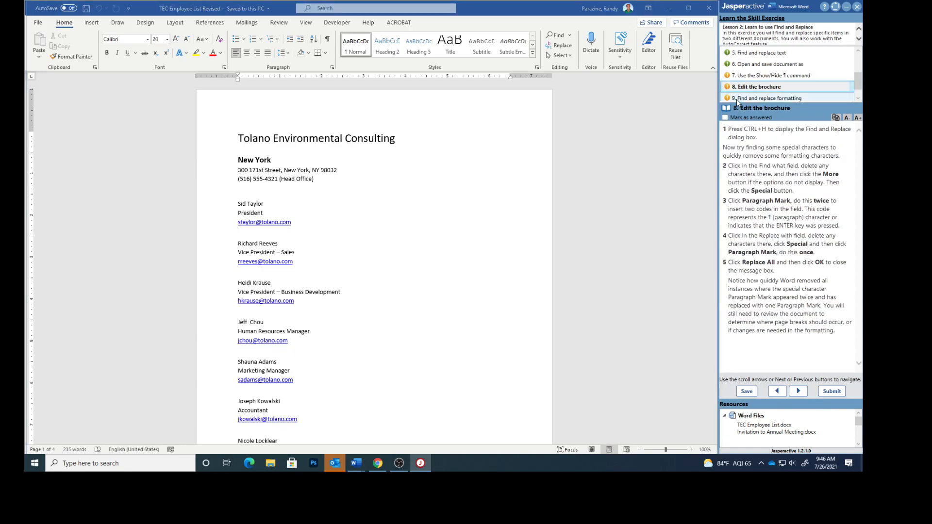
click(750, 76)
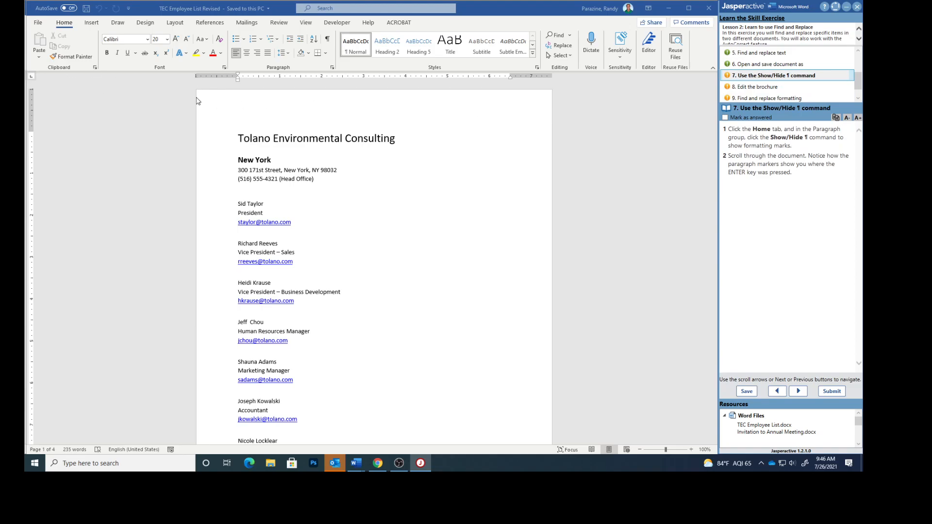
Step: Show formatting marks and scroll through the employee list to review the paragraph markers
click(327, 42)
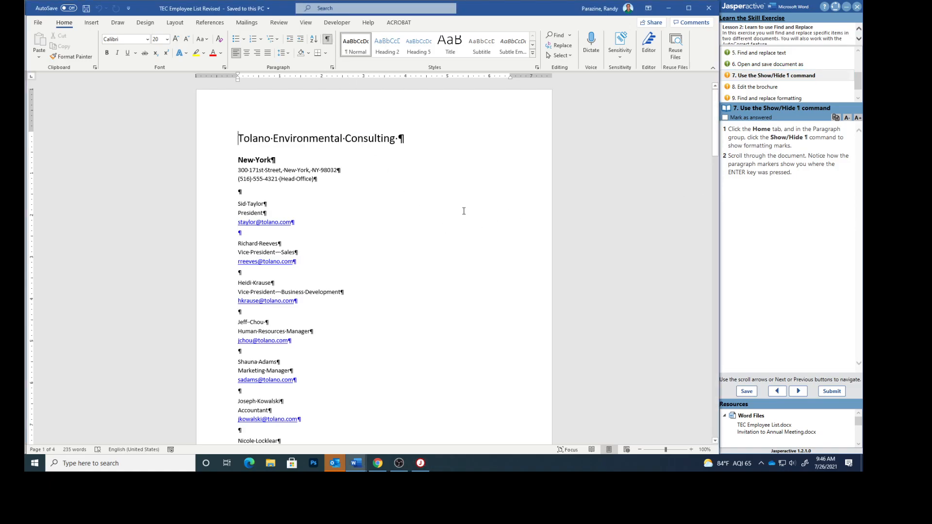
scroll(463, 209, down, 8)
scroll(462, 203, down, 20)
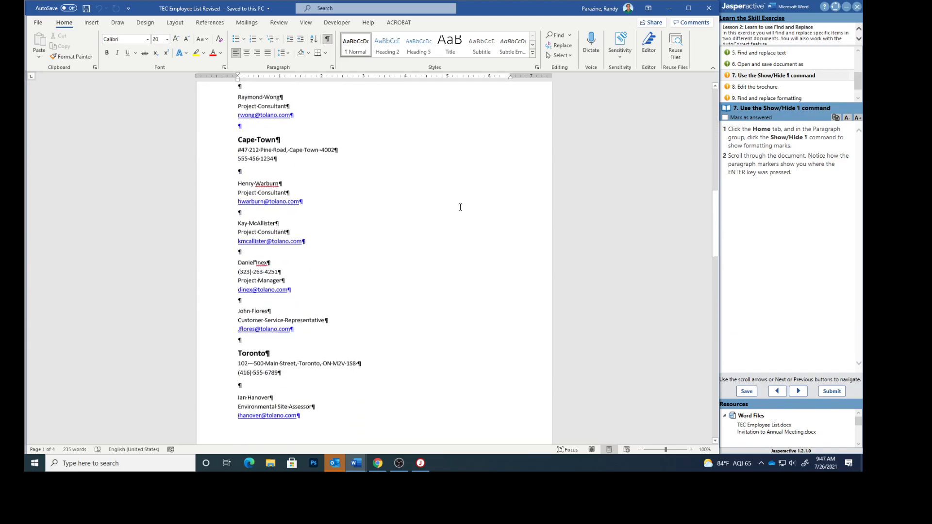
scroll(452, 209, down, 20)
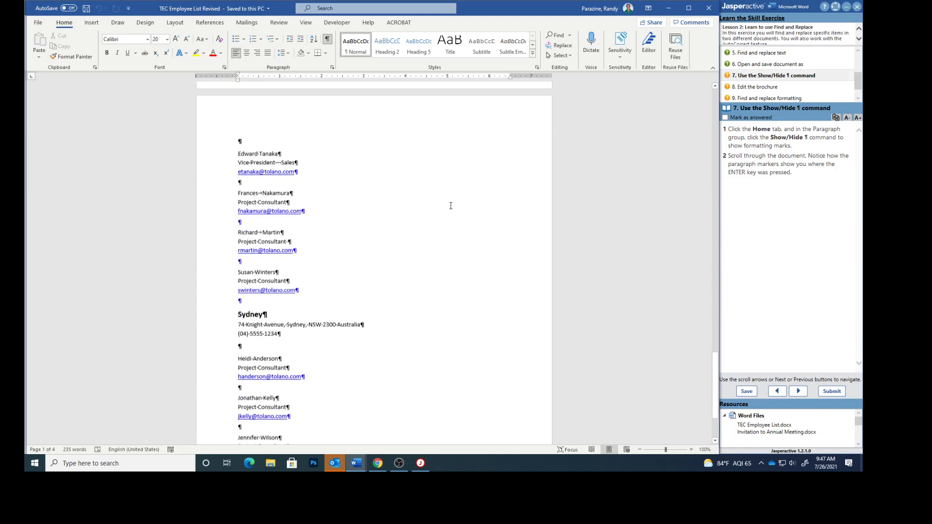
scroll(449, 206, up, 5)
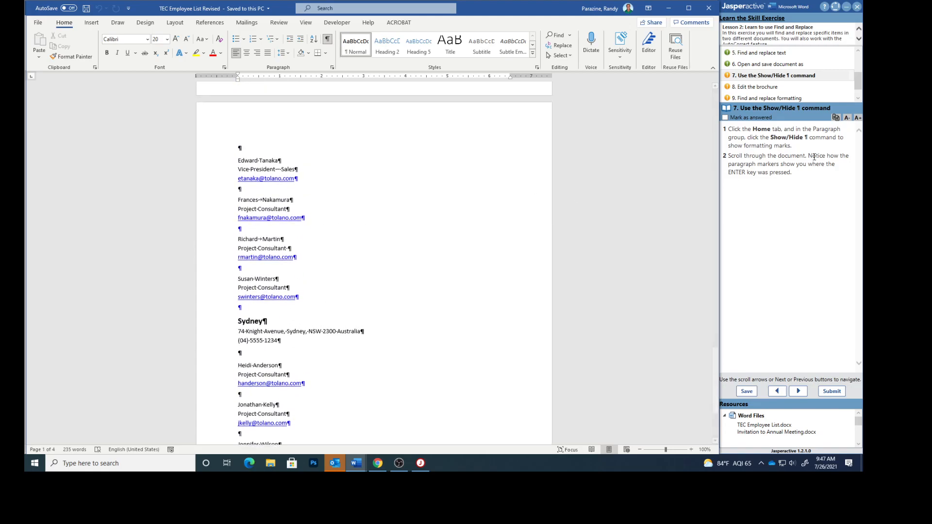
Step: Check off the Show/Hide task and move to the Edit the brochure task
click(725, 118)
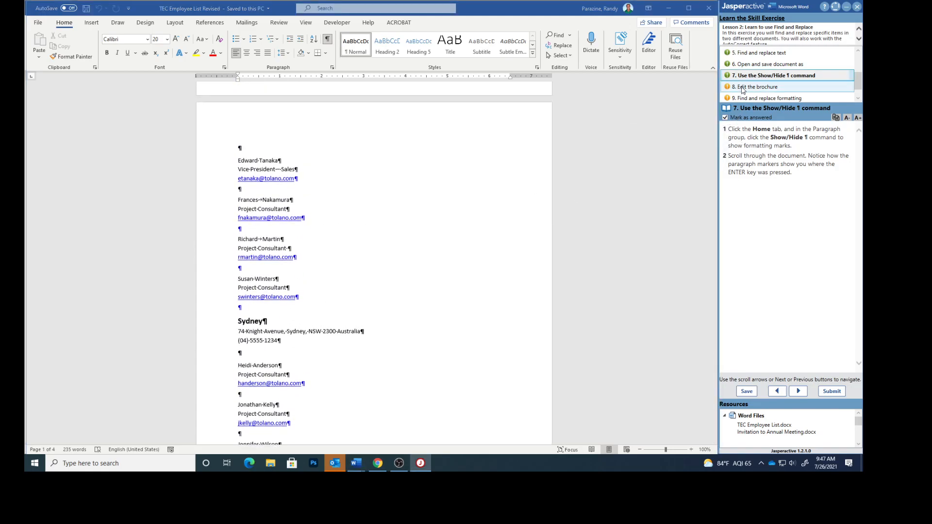
click(745, 88)
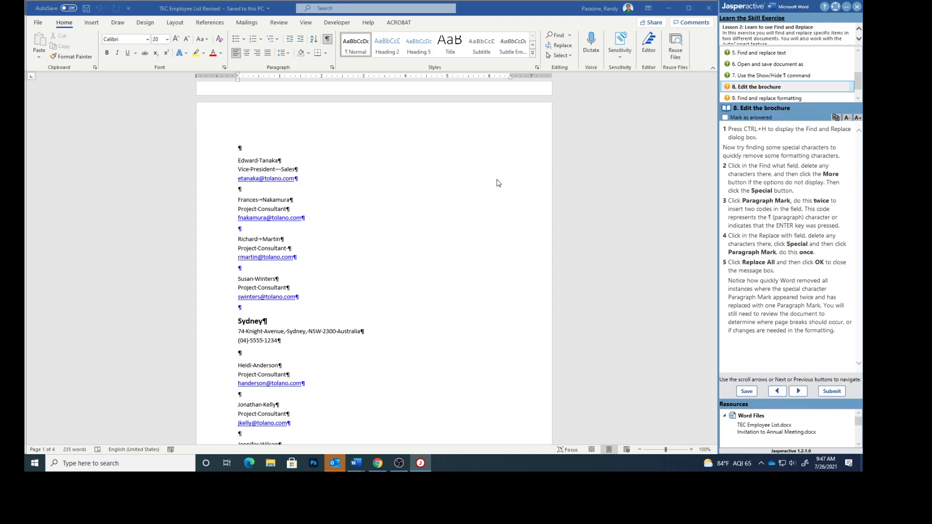
click(444, 188)
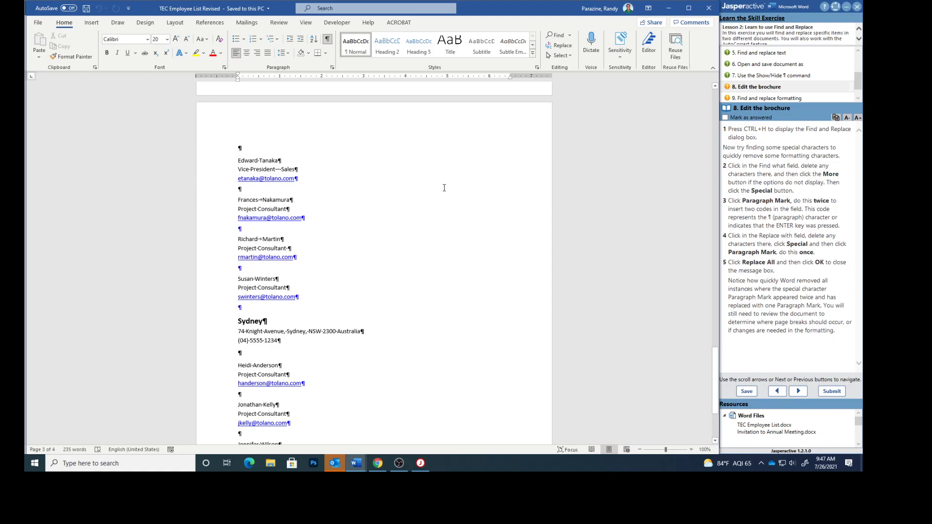
Step: Open Find and Replace with more options and set Find what to two Paragraph Mark codes (^p^p)
key(ctrl+h)
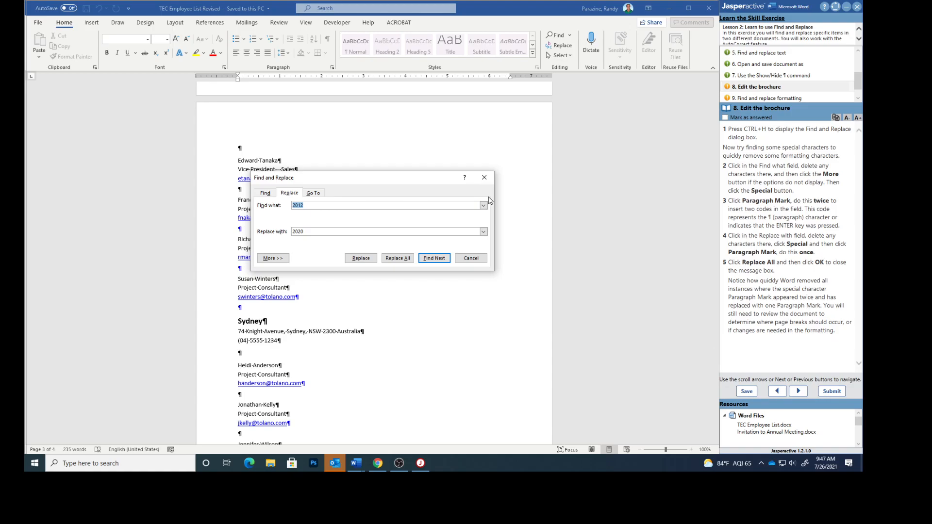
key(BackSpace)
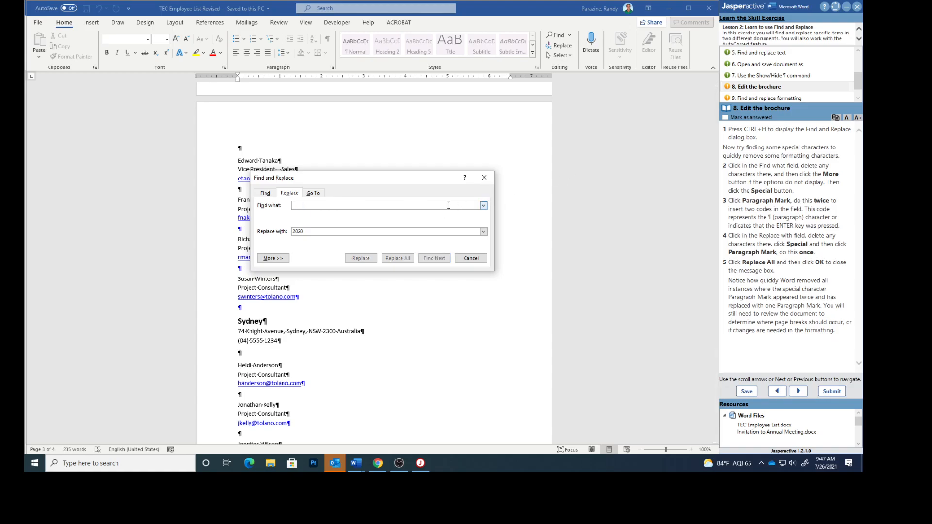
click(273, 257)
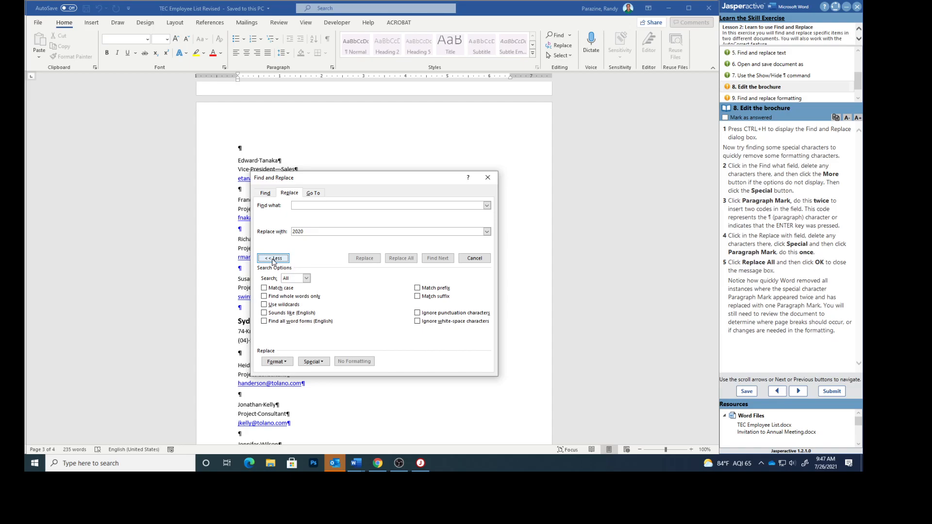
click(312, 363)
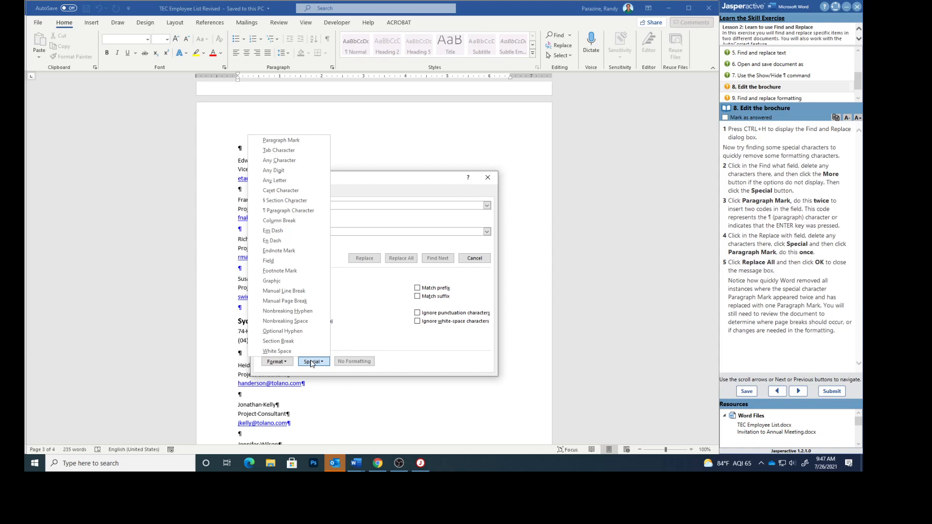
click(279, 140)
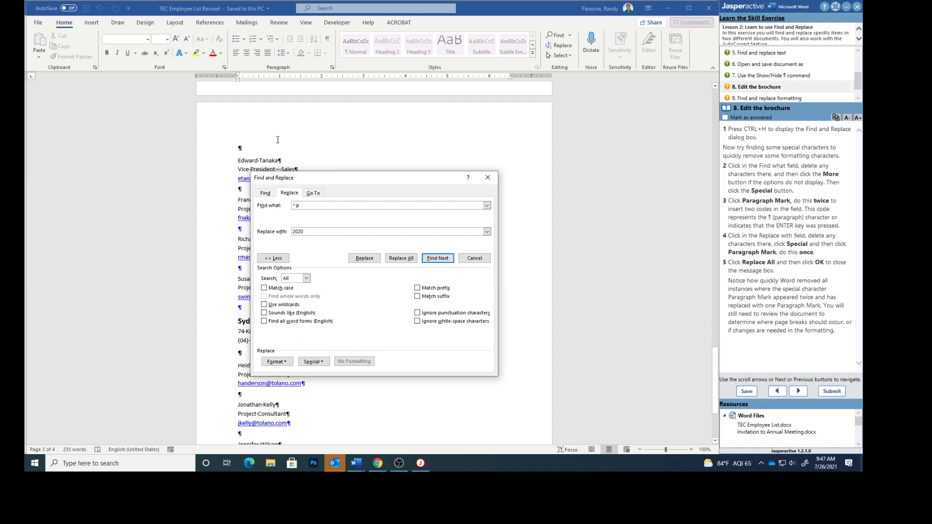
click(311, 362)
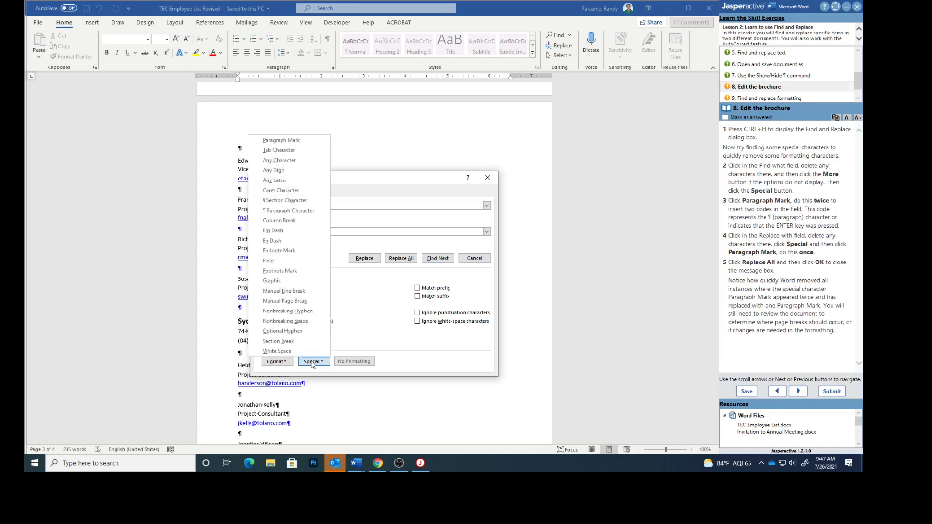
click(294, 140)
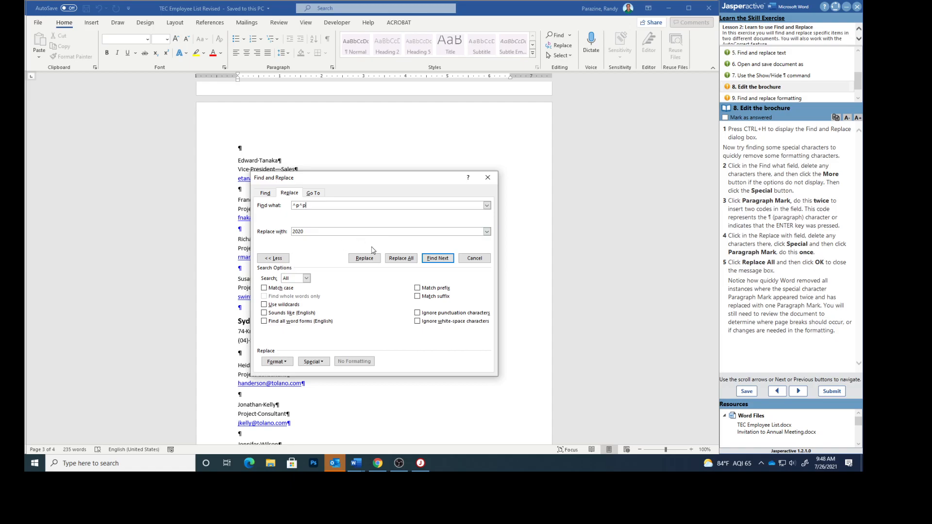
Step: Set Replace with to a single Paragraph Mark (^p) and replace all occurrences, closing the message box
double_click(309, 231)
key(BackSpace)
click(311, 363)
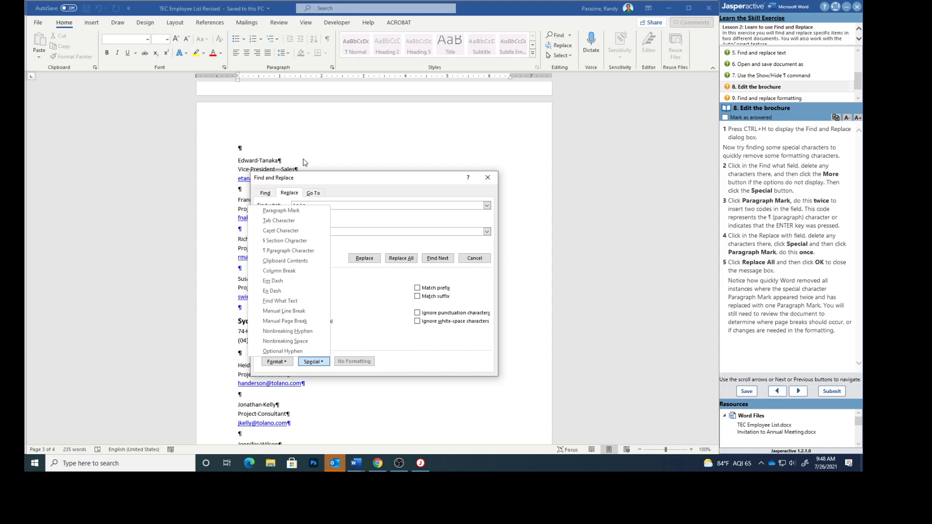
click(282, 210)
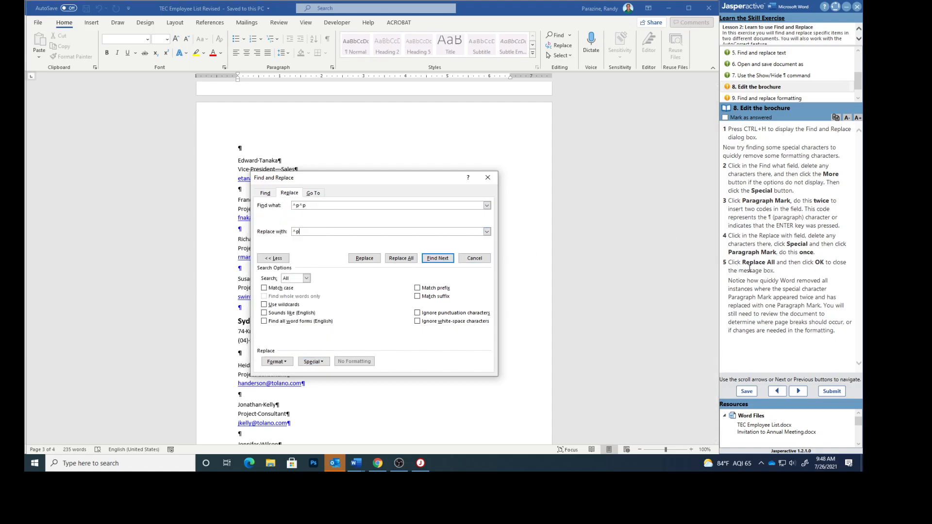
click(401, 262)
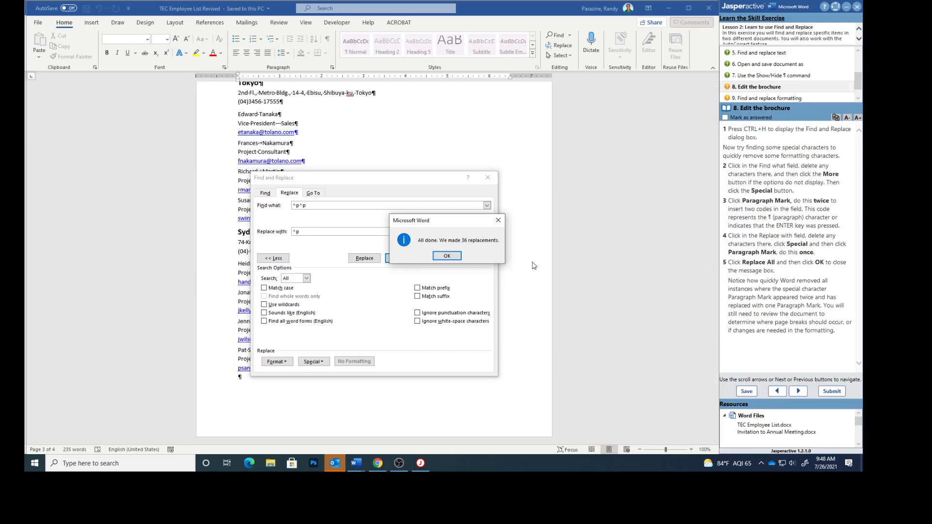
click(446, 258)
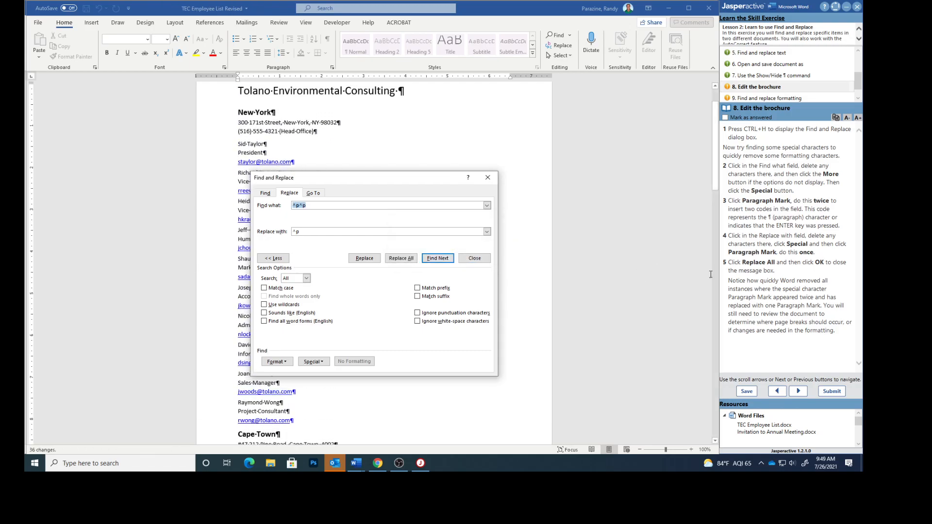
Step: Check off the brochure task, move to the Find and replace formatting task, and clear the Find what field
click(725, 117)
click(744, 99)
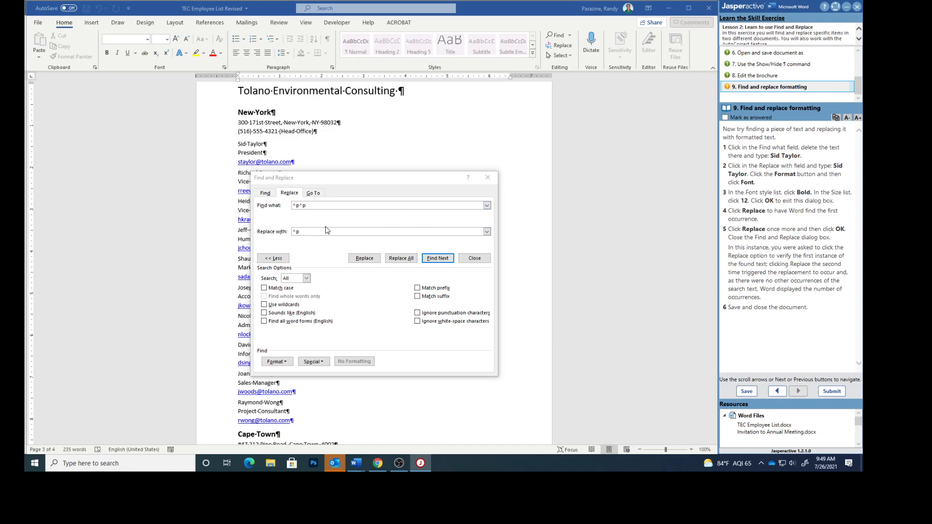
click(315, 206)
key(BackSpace)
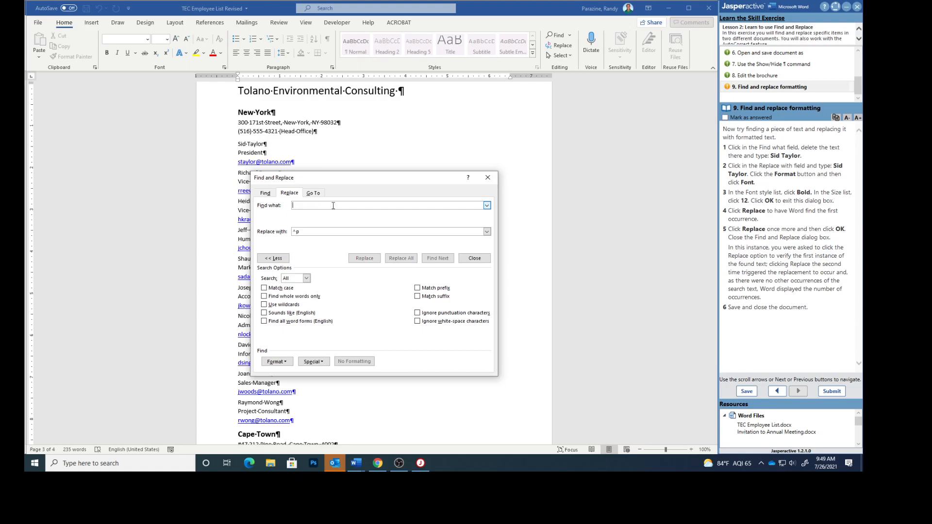
text(Sid Ta)
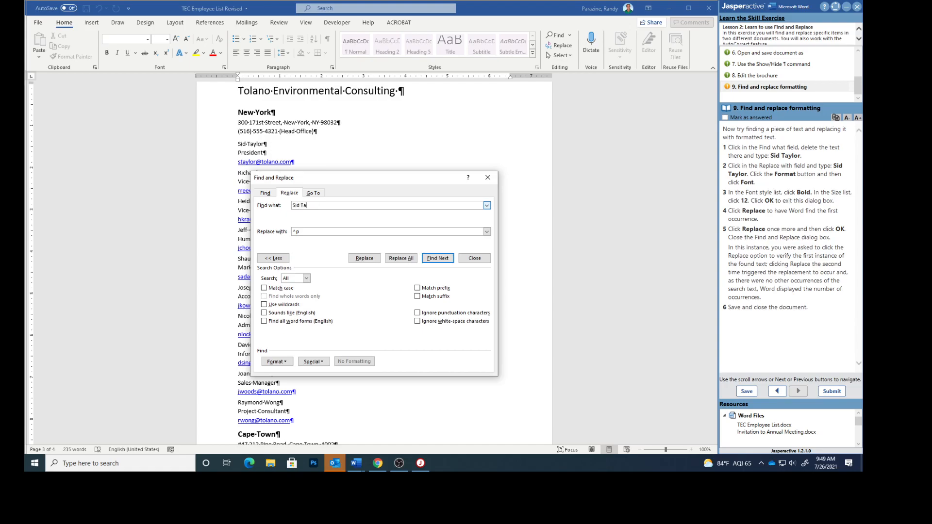
text(ylor)
click(296, 231)
double_click(295, 231)
text(Sid Ta)
Step: Set the replacement text's font formatting to Bold, 12 pt
click(279, 362)
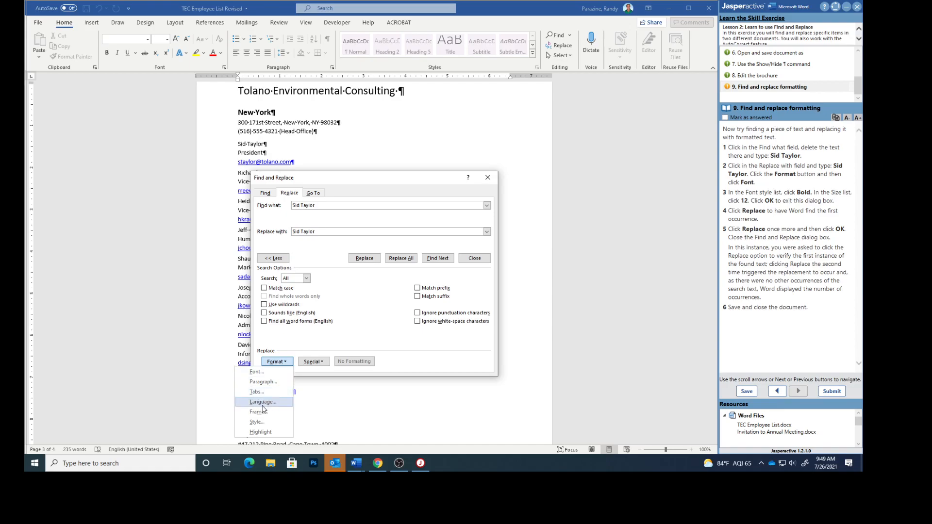
click(256, 372)
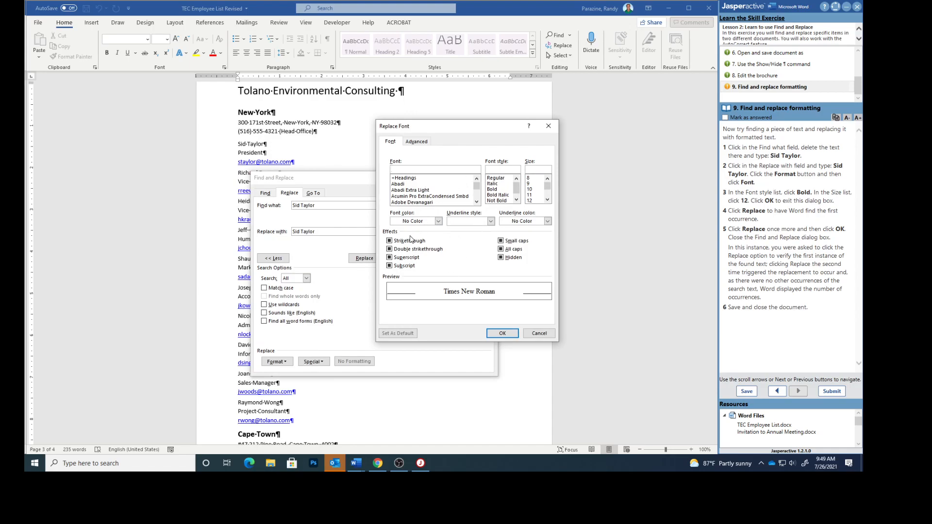
click(493, 189)
click(531, 200)
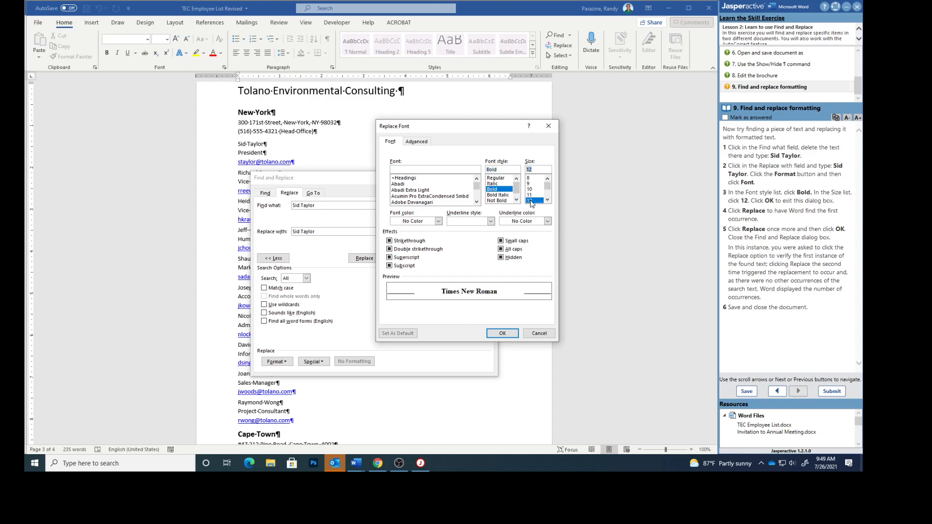
click(503, 334)
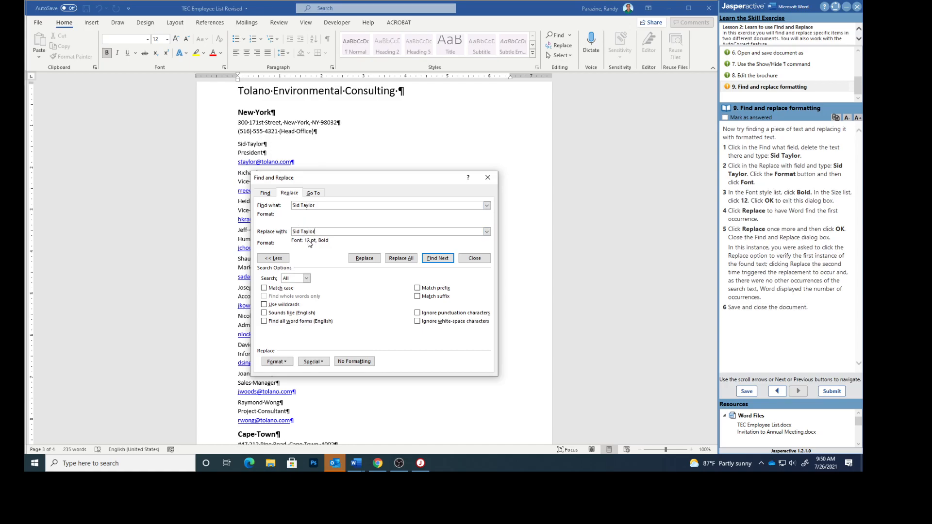
click(363, 258)
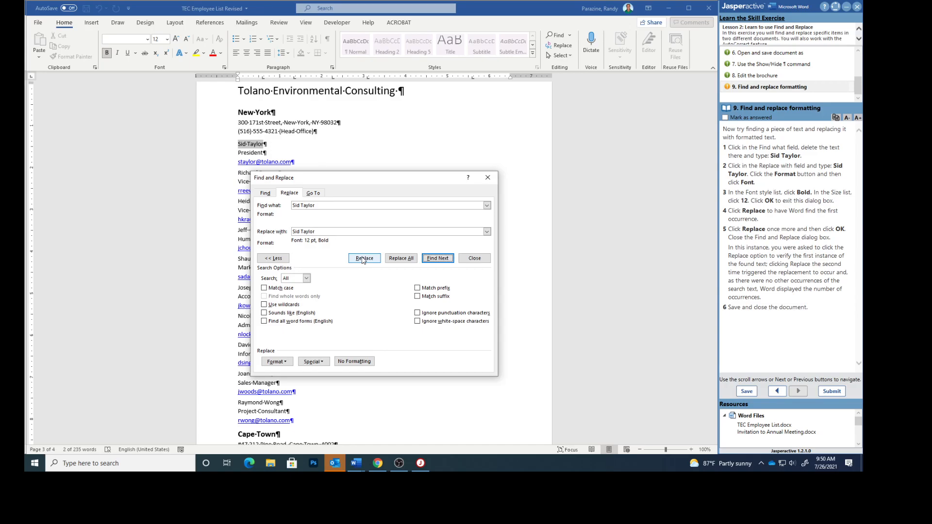
click(363, 258)
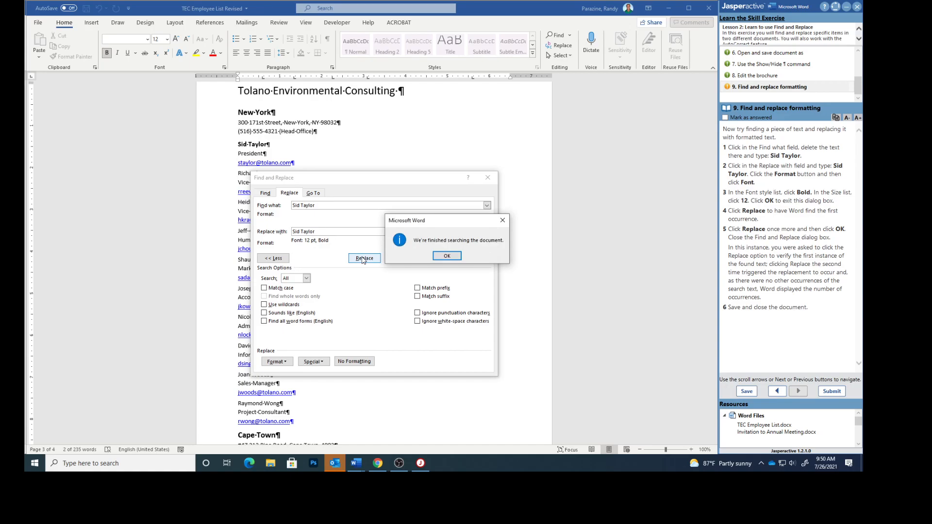
click(447, 256)
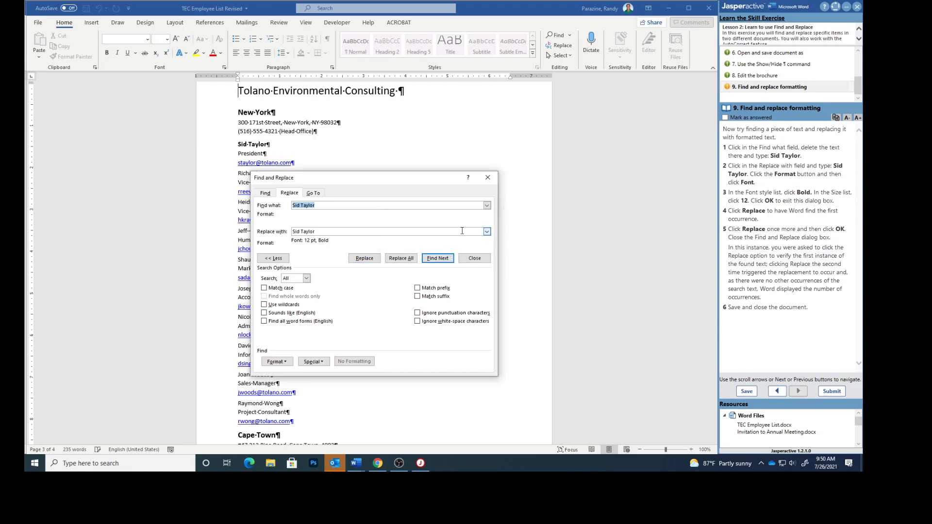
click(487, 178)
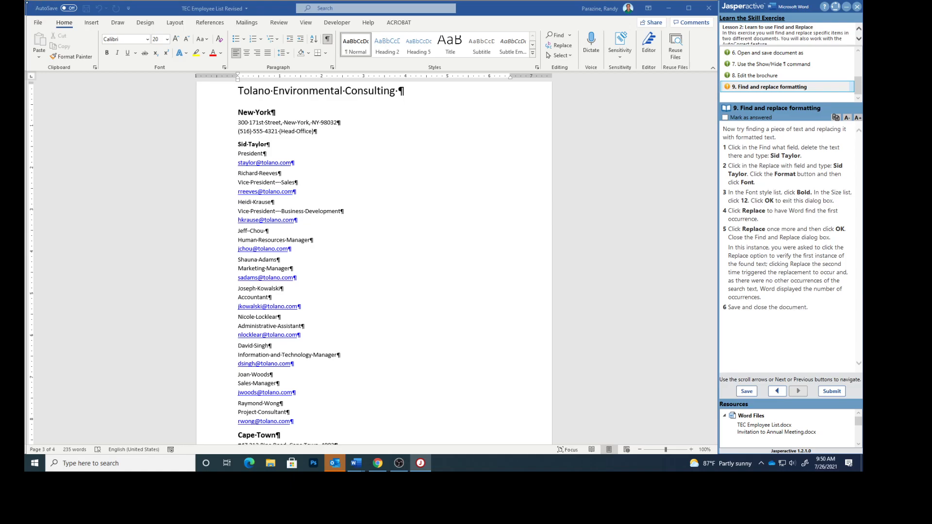
Step: Save and close the TEC Employee List Revised document
click(34, 22)
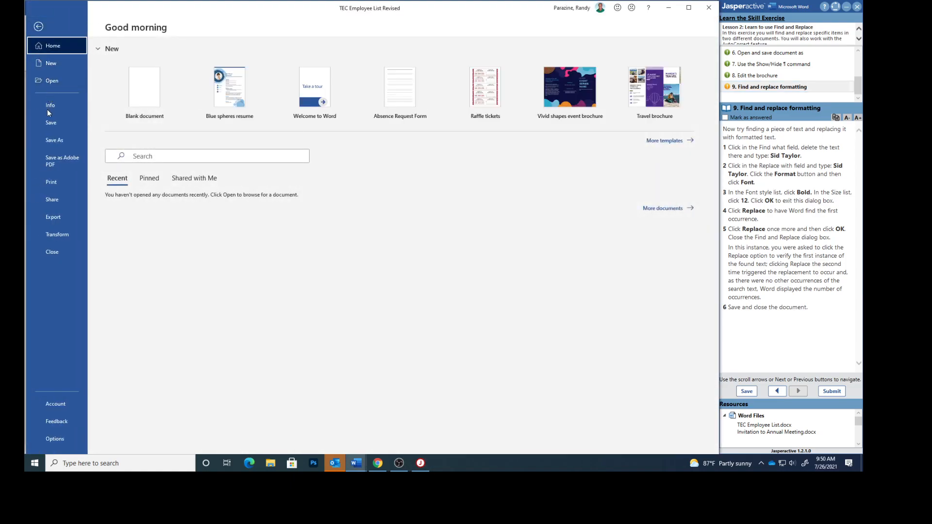
click(49, 123)
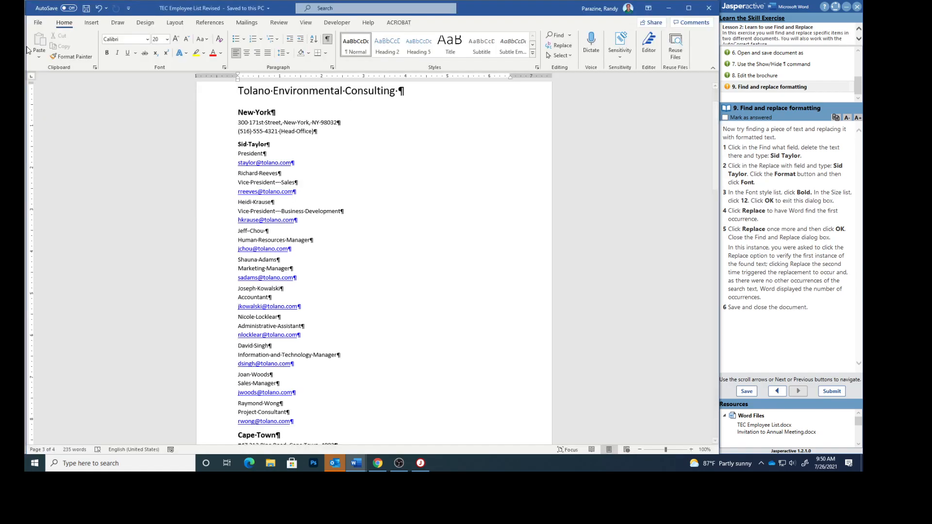
click(38, 23)
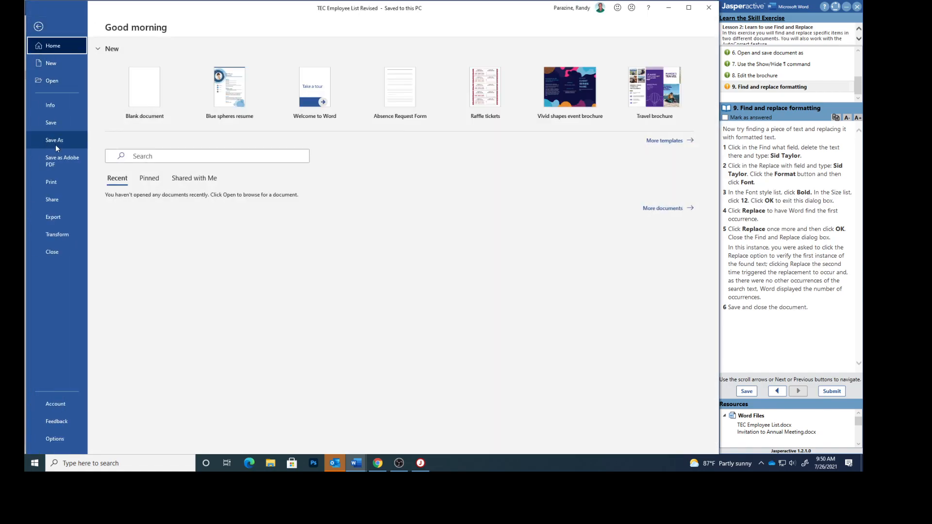
click(52, 250)
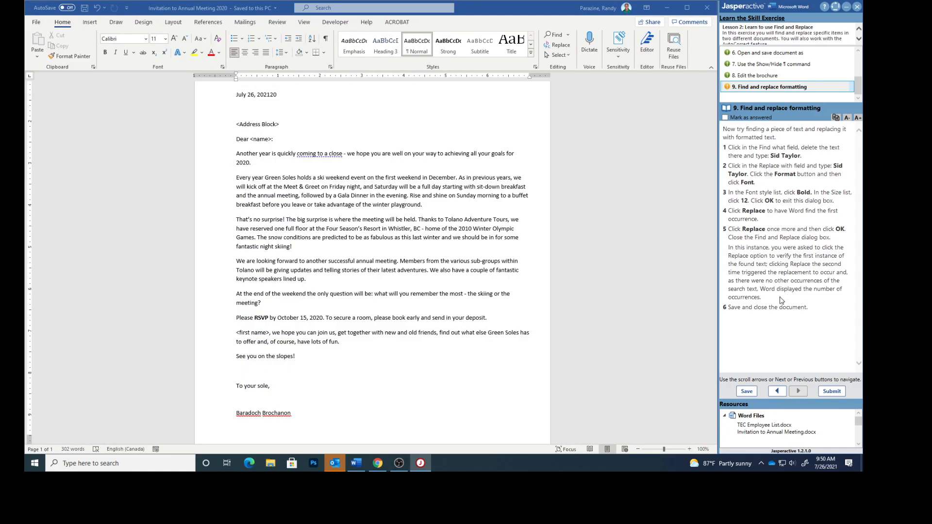
Step: Mark the Find and replace formatting task as answered and submit the exercise for scoring
click(725, 118)
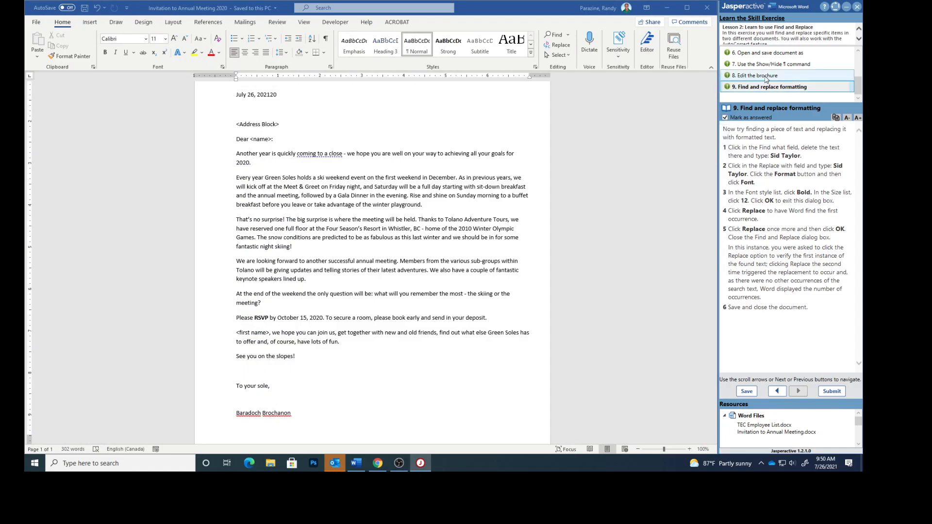
click(832, 391)
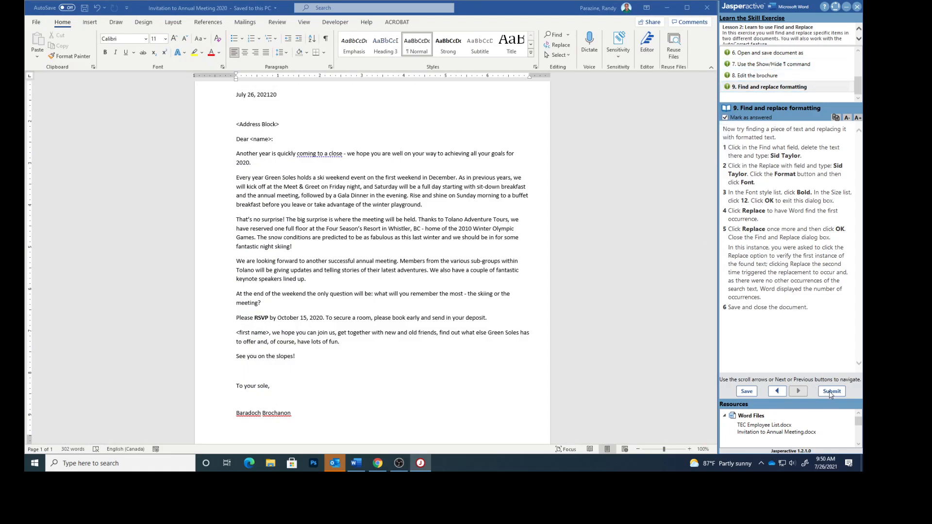
click(474, 262)
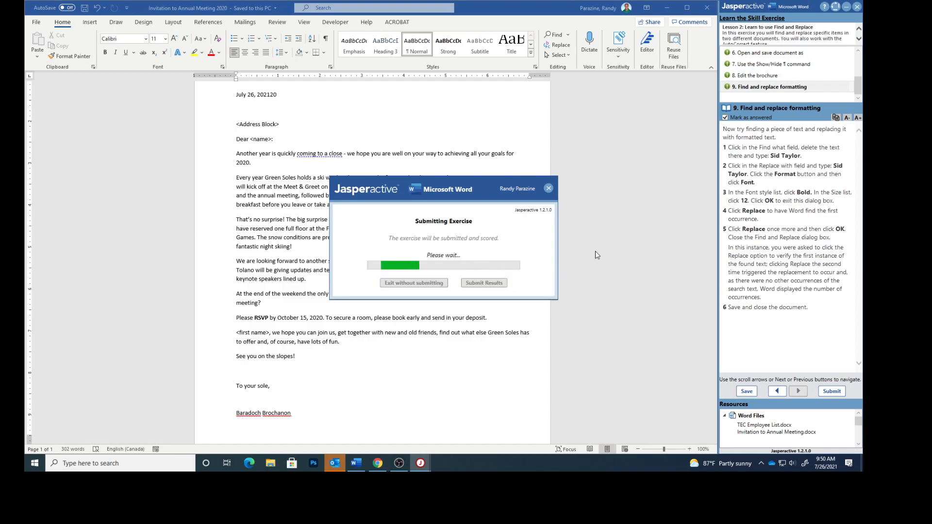